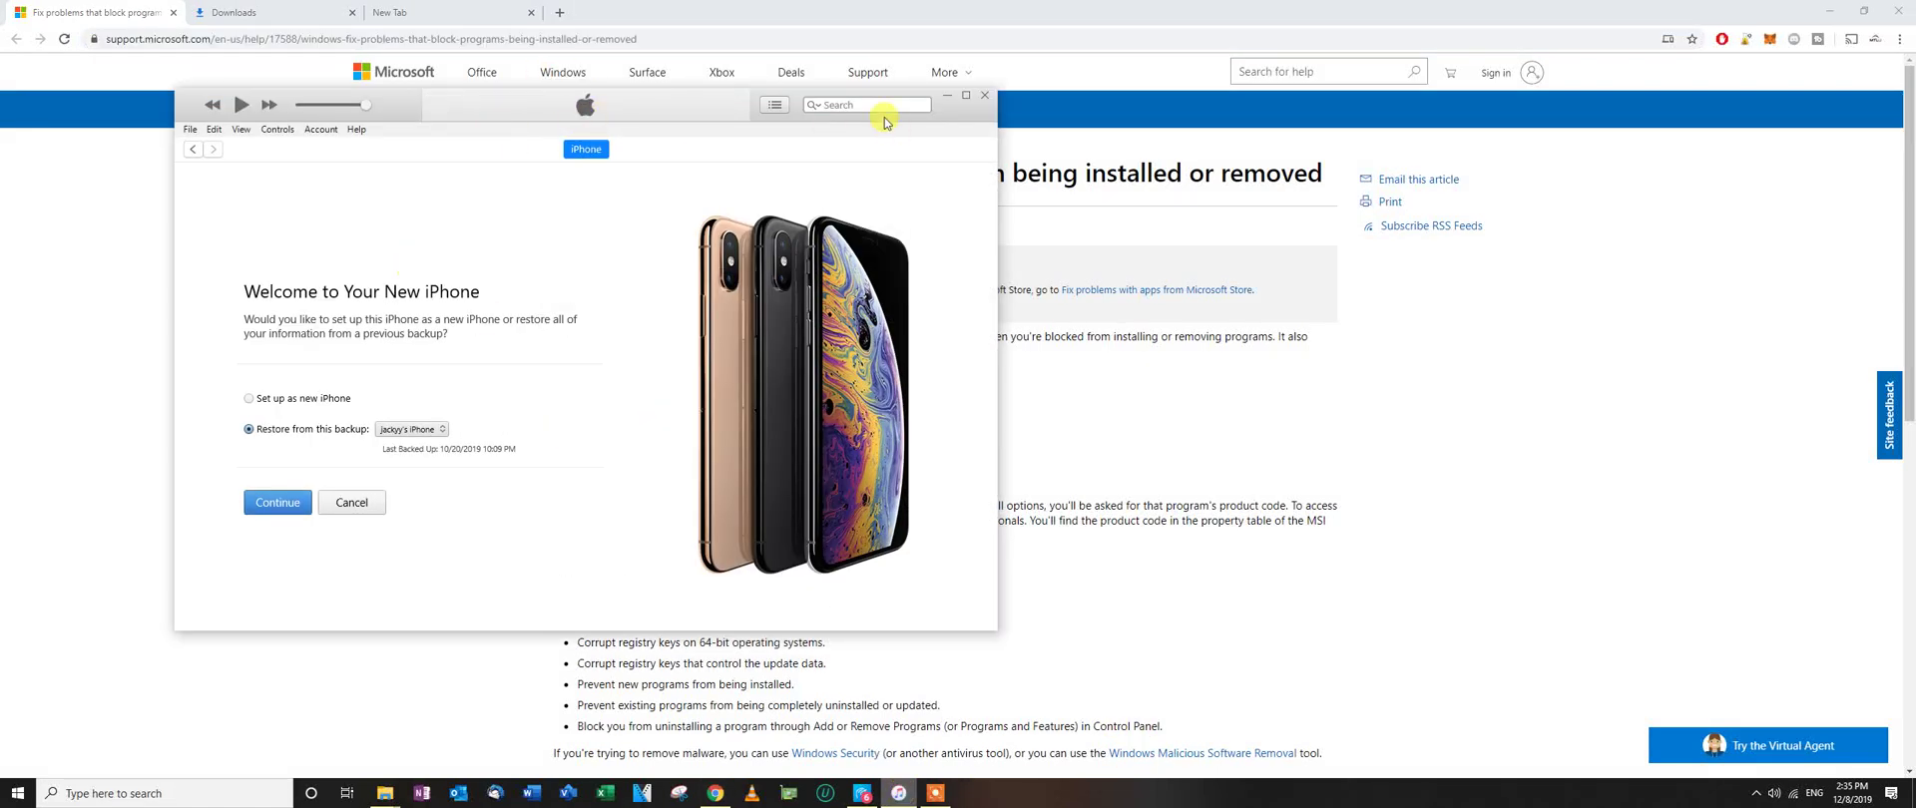
Step: Minimize the iTunes welcome window to bring the Microsoft support article into view
left_click(946, 96)
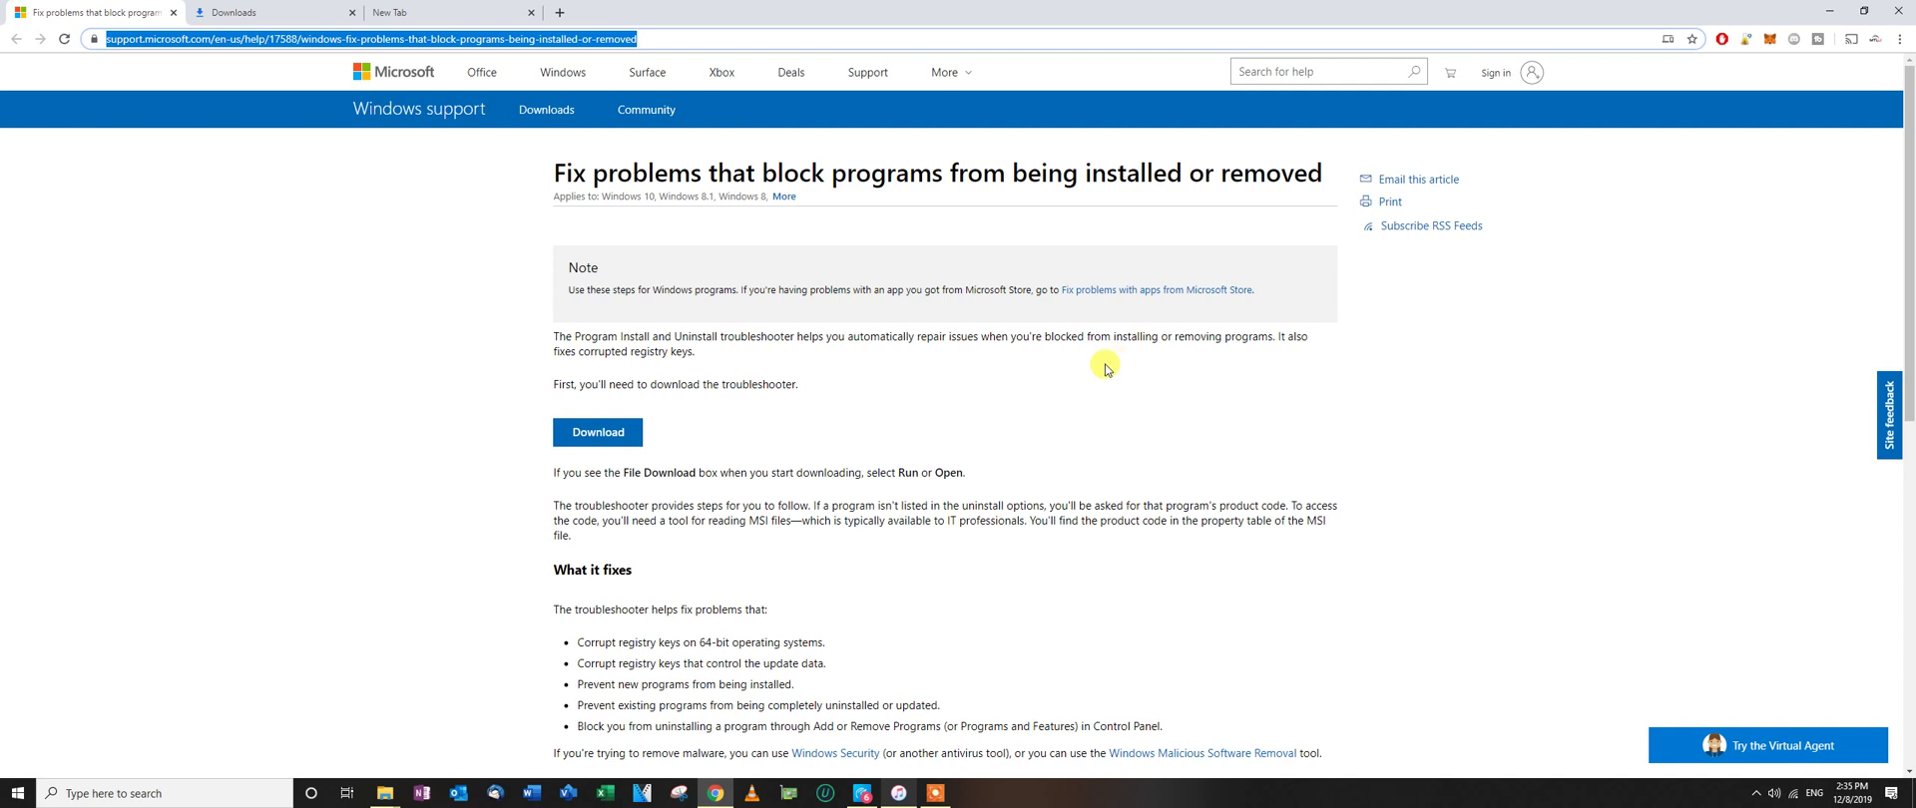
Step: Open Add or remove programs, filter the app list by 'itunes', and select the iTunes entry
left_click(18, 794)
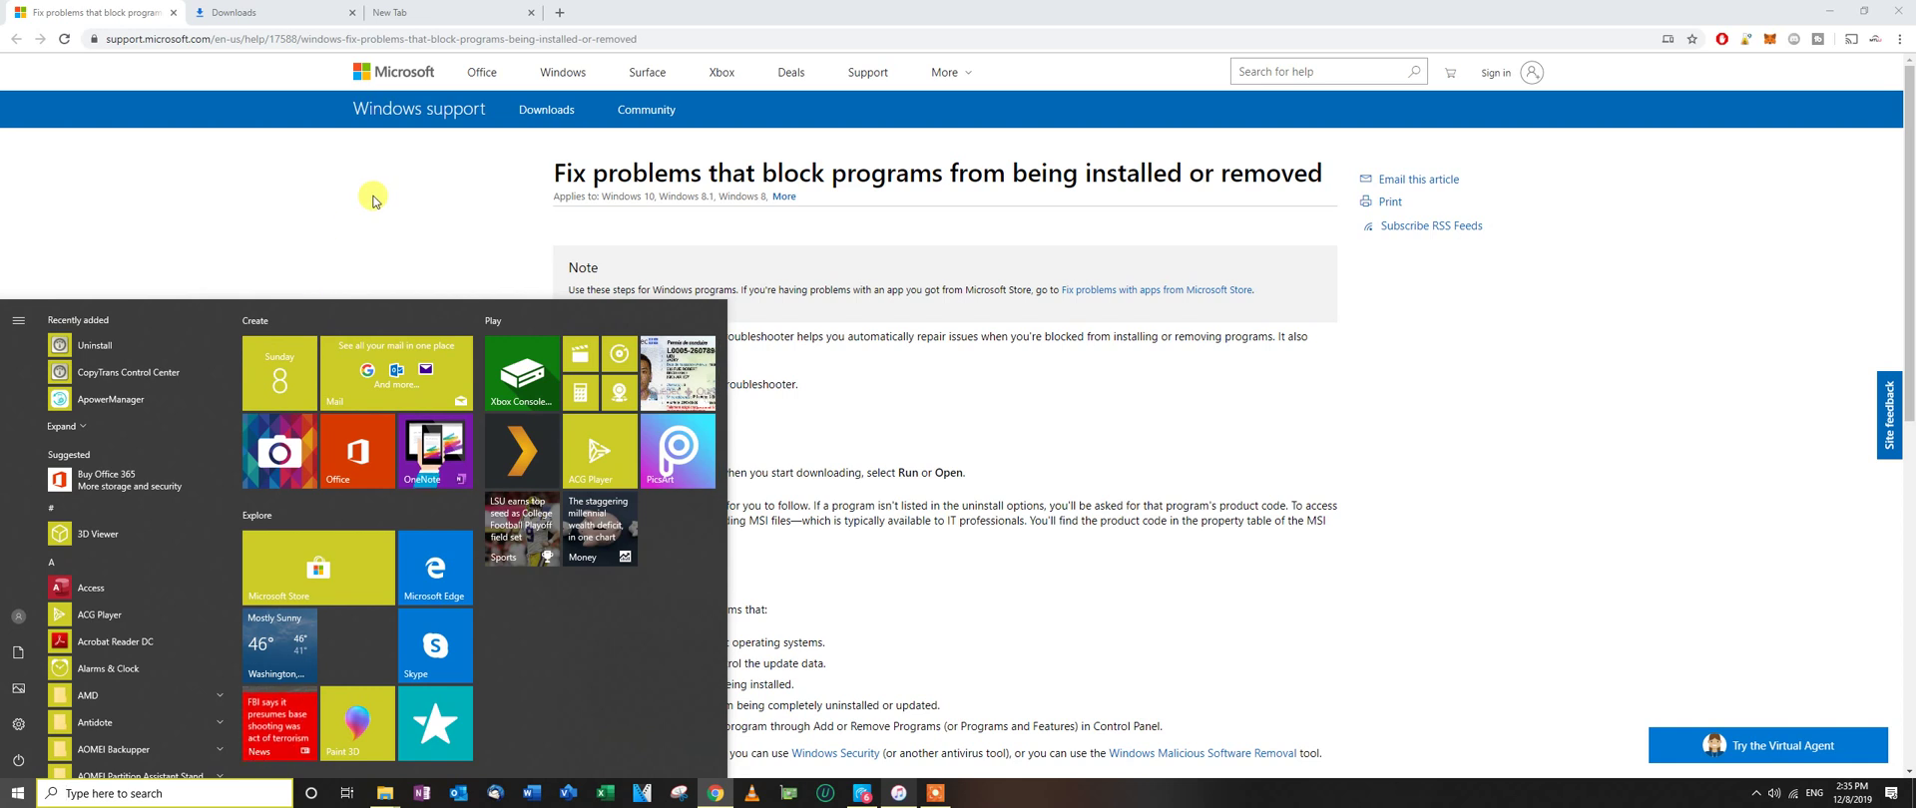
type("add")
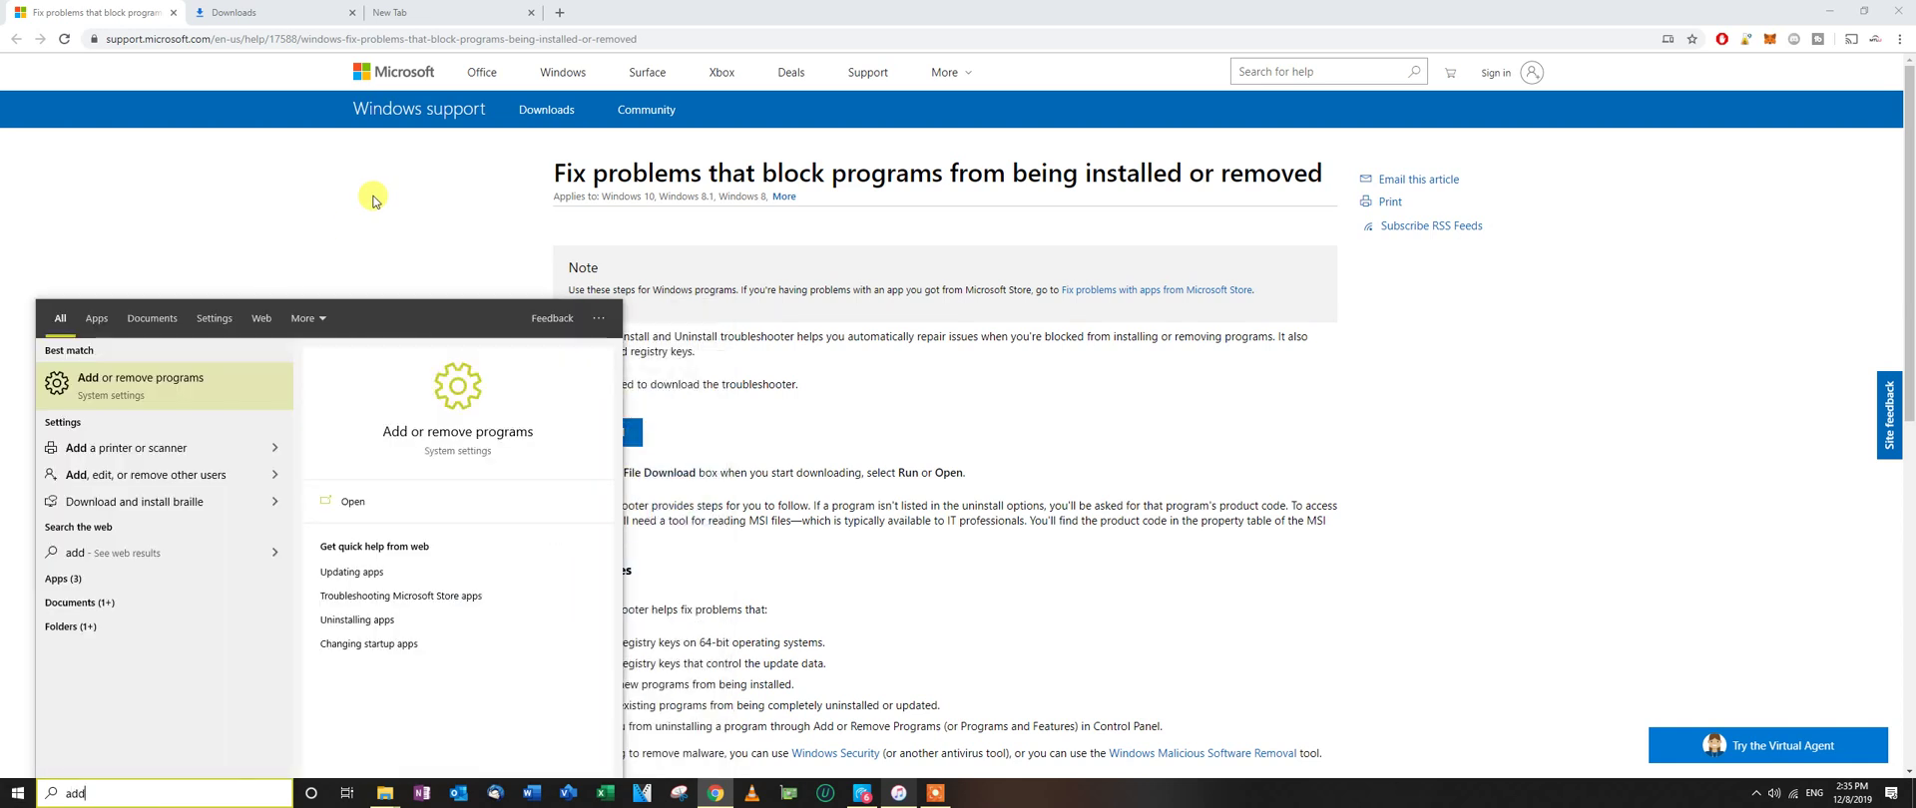
left_click(182, 385)
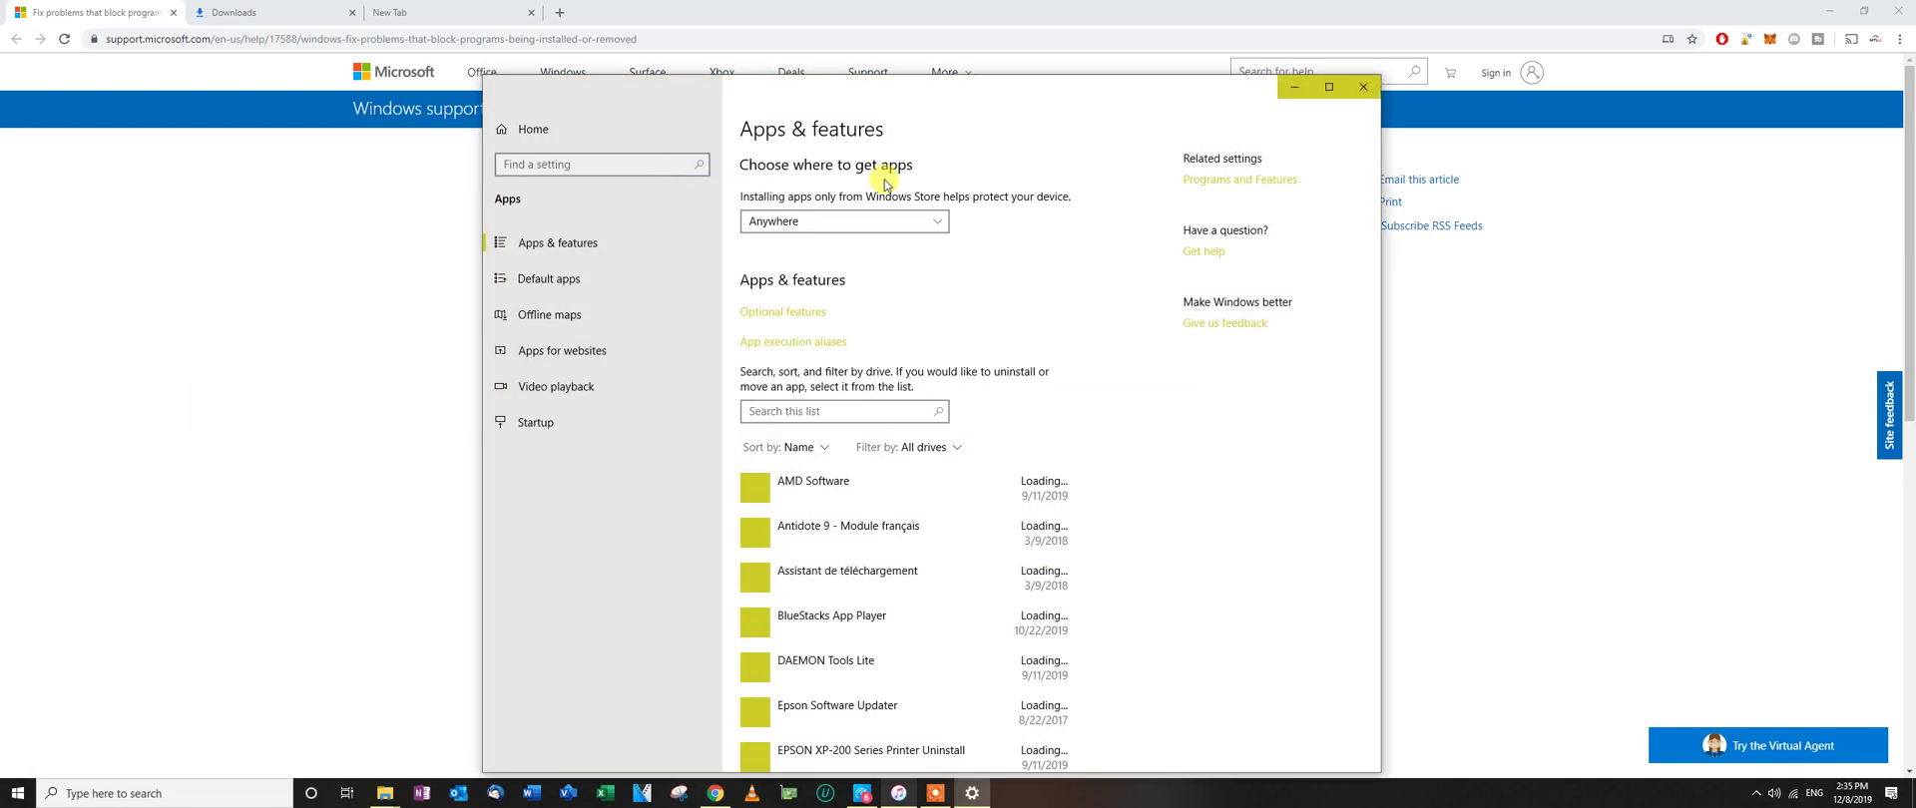
left_click(816, 411)
type("itunes")
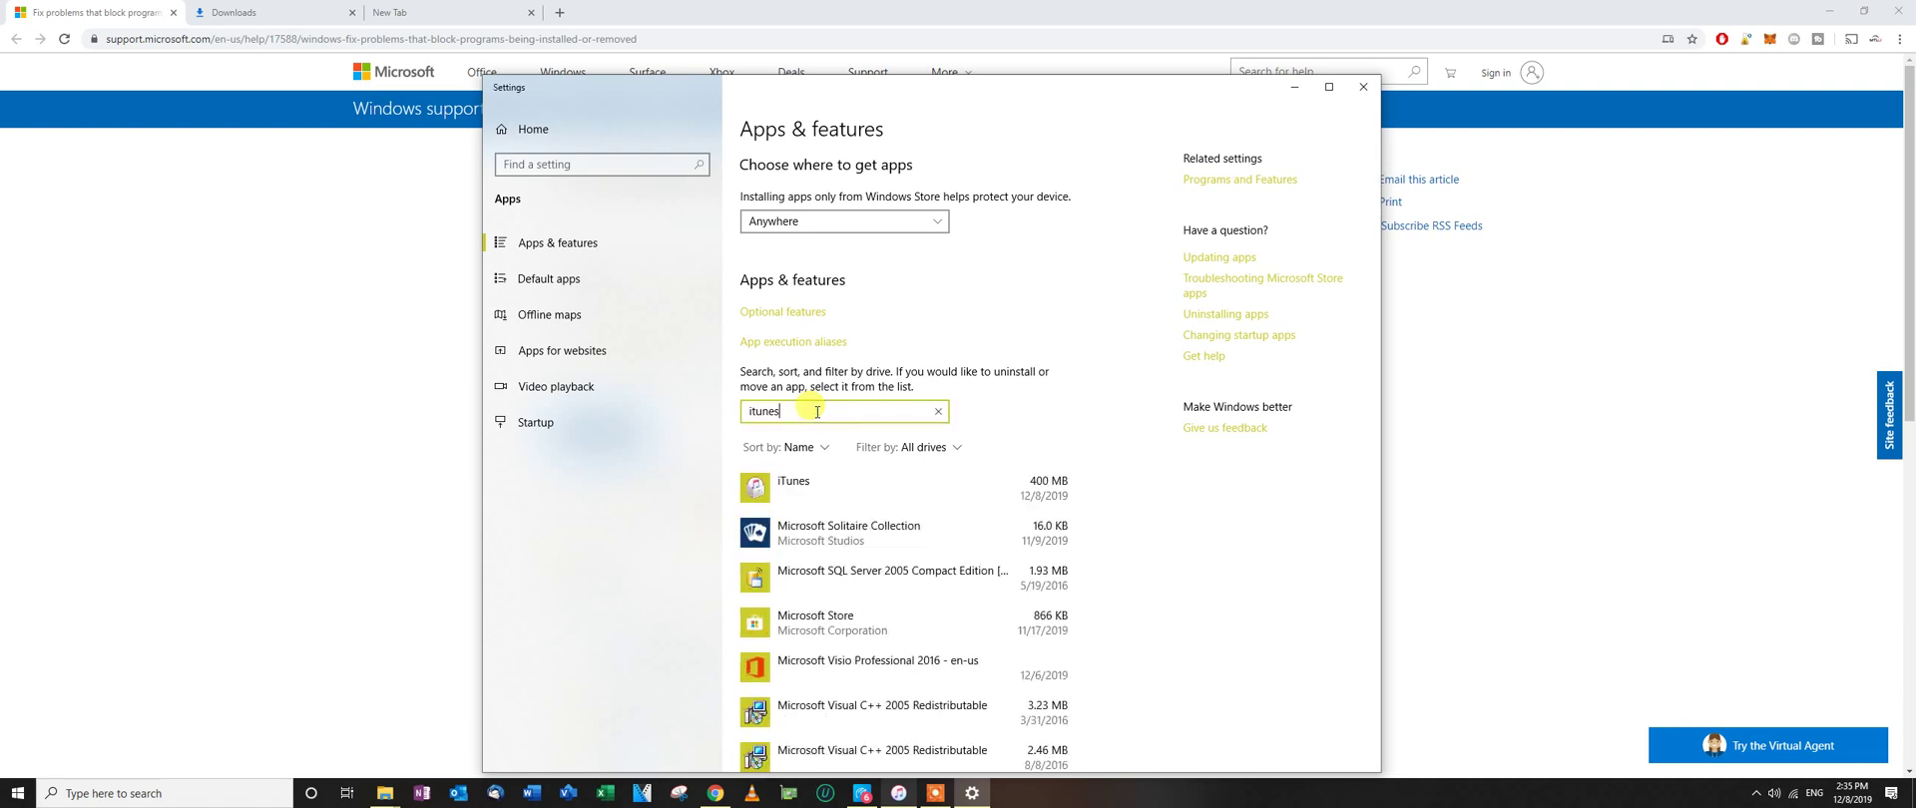
left_click(795, 484)
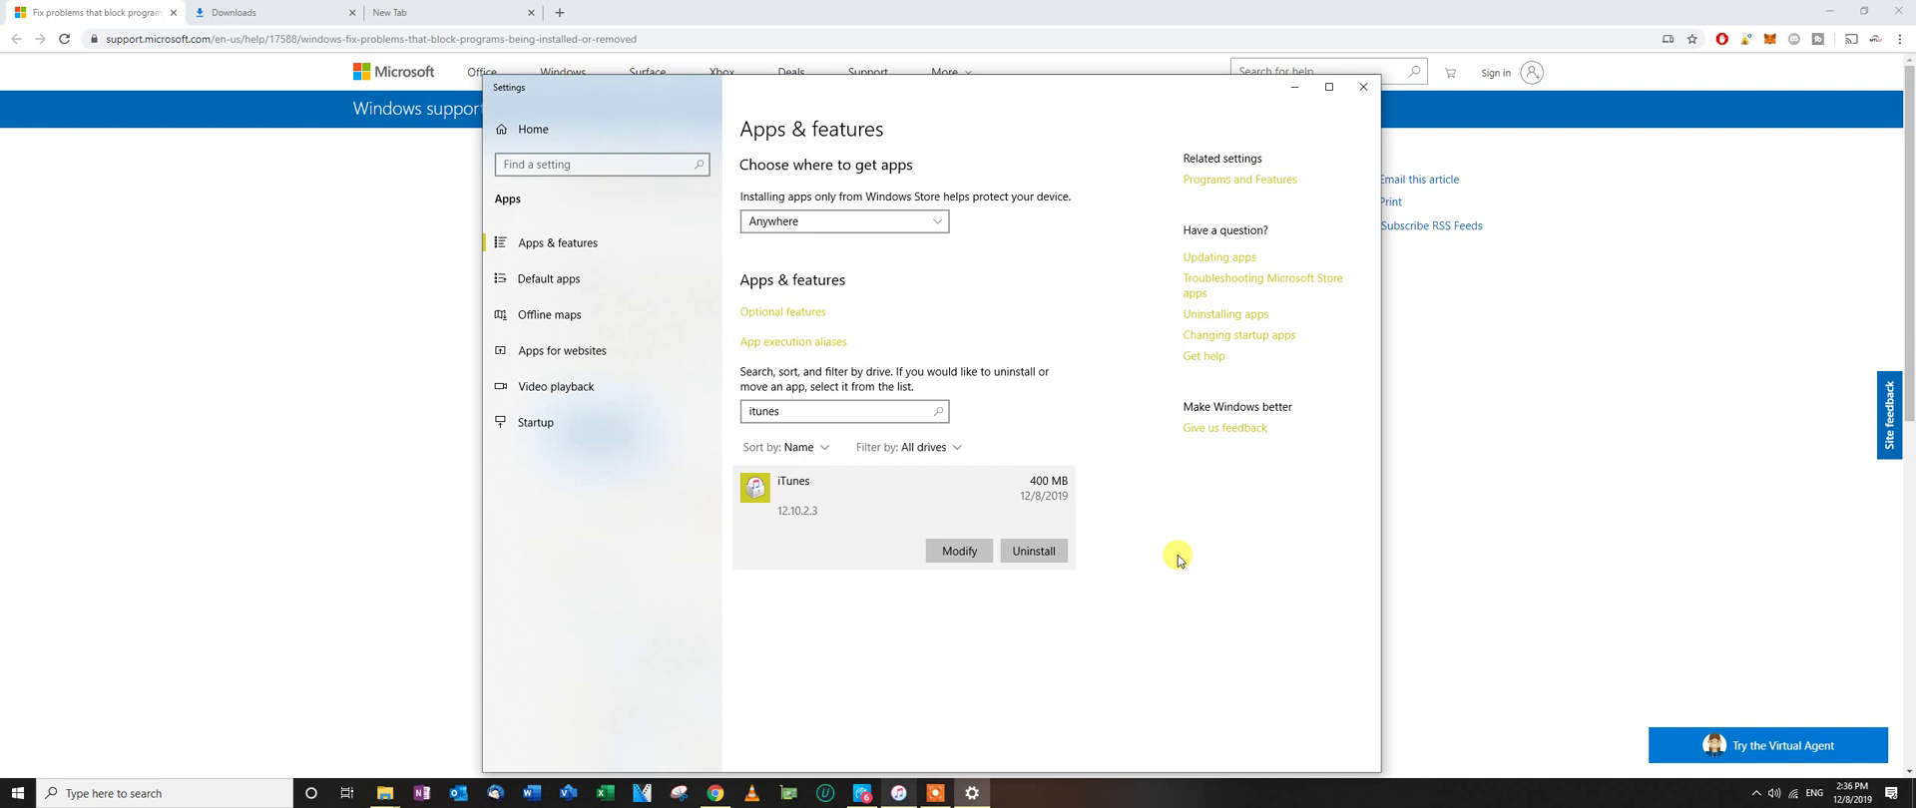
Step: Close Settings, scroll through the support article, and launch IObit Uninstaller from the taskbar
left_click(1364, 86)
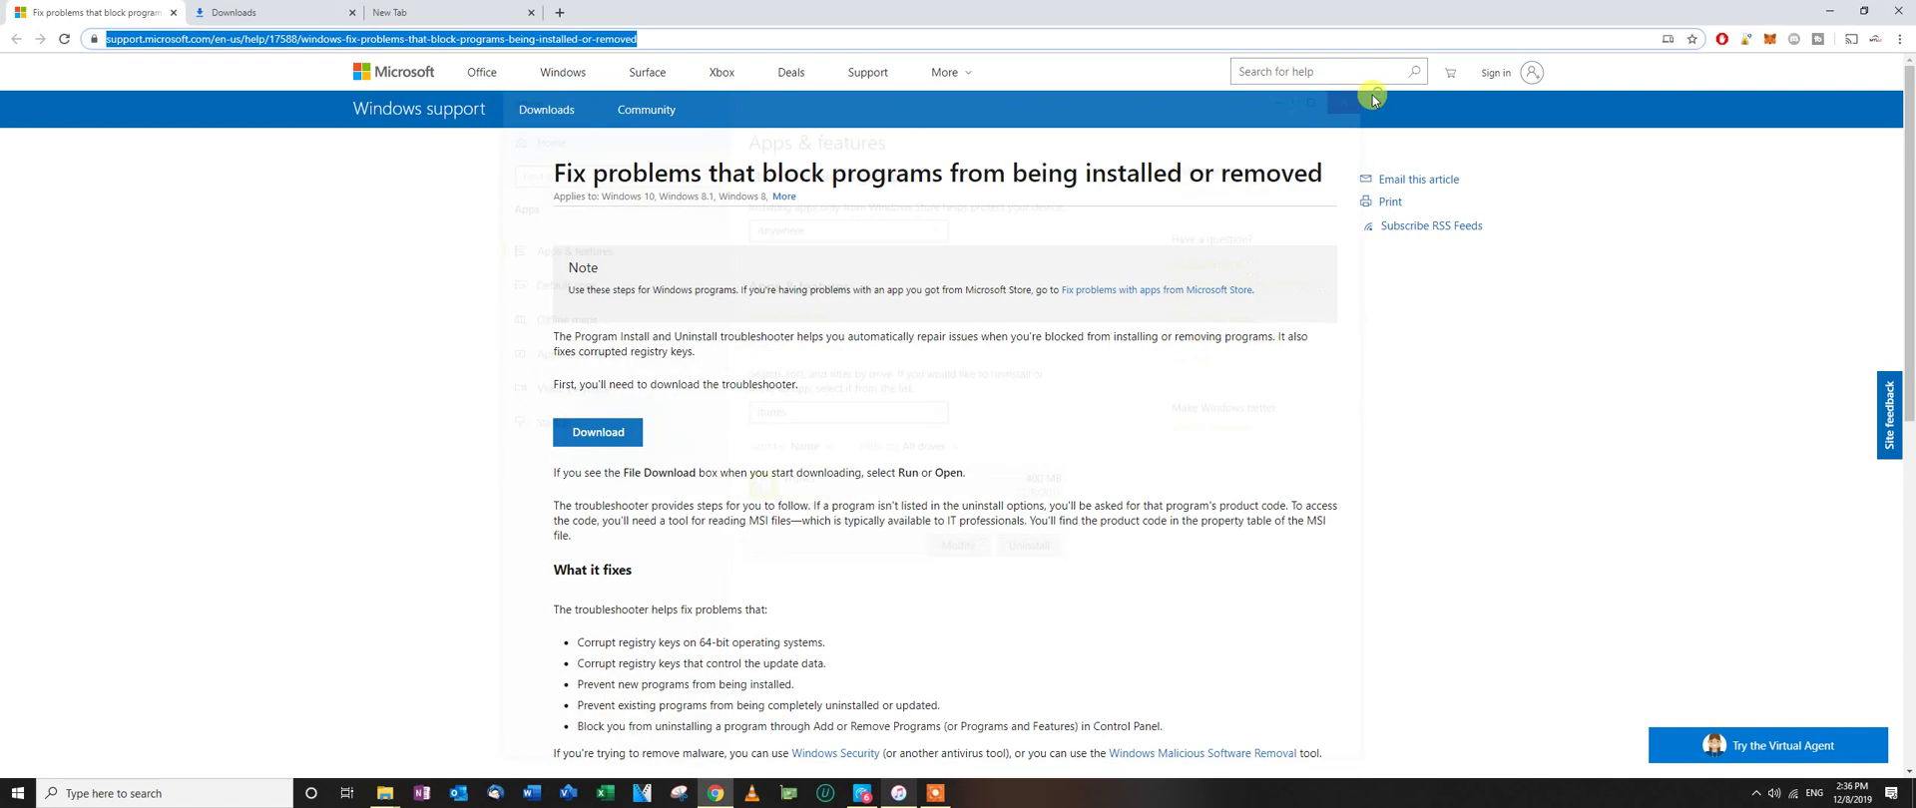
left_click(1398, 425)
scroll(1388, 429, "down", 2)
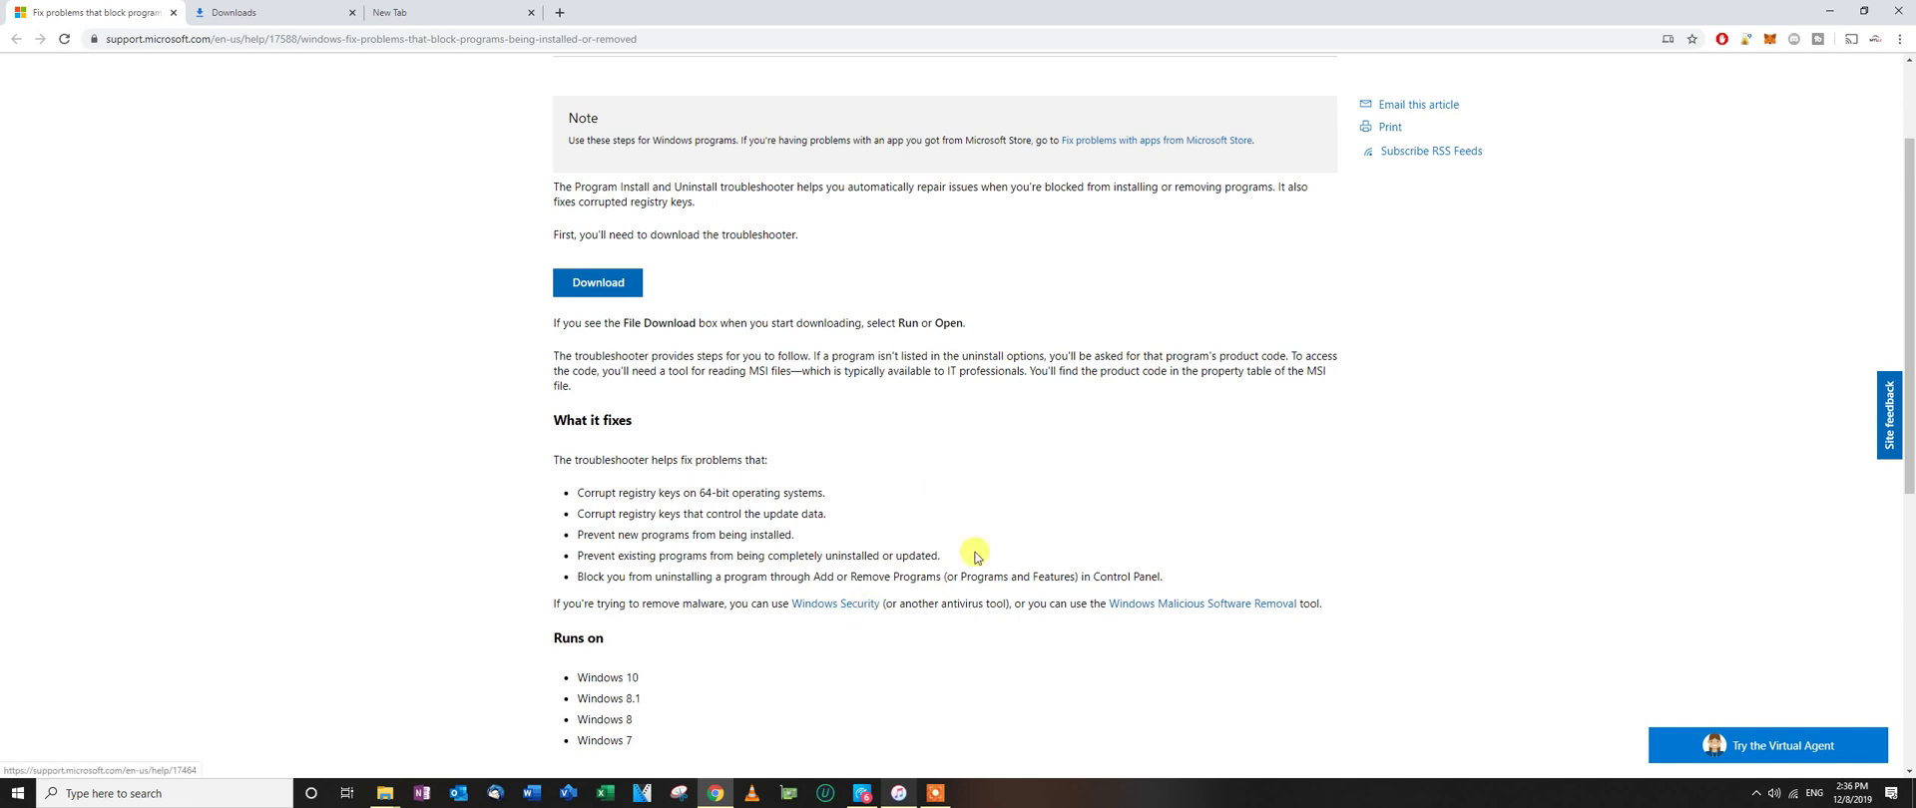
left_click(1900, 39)
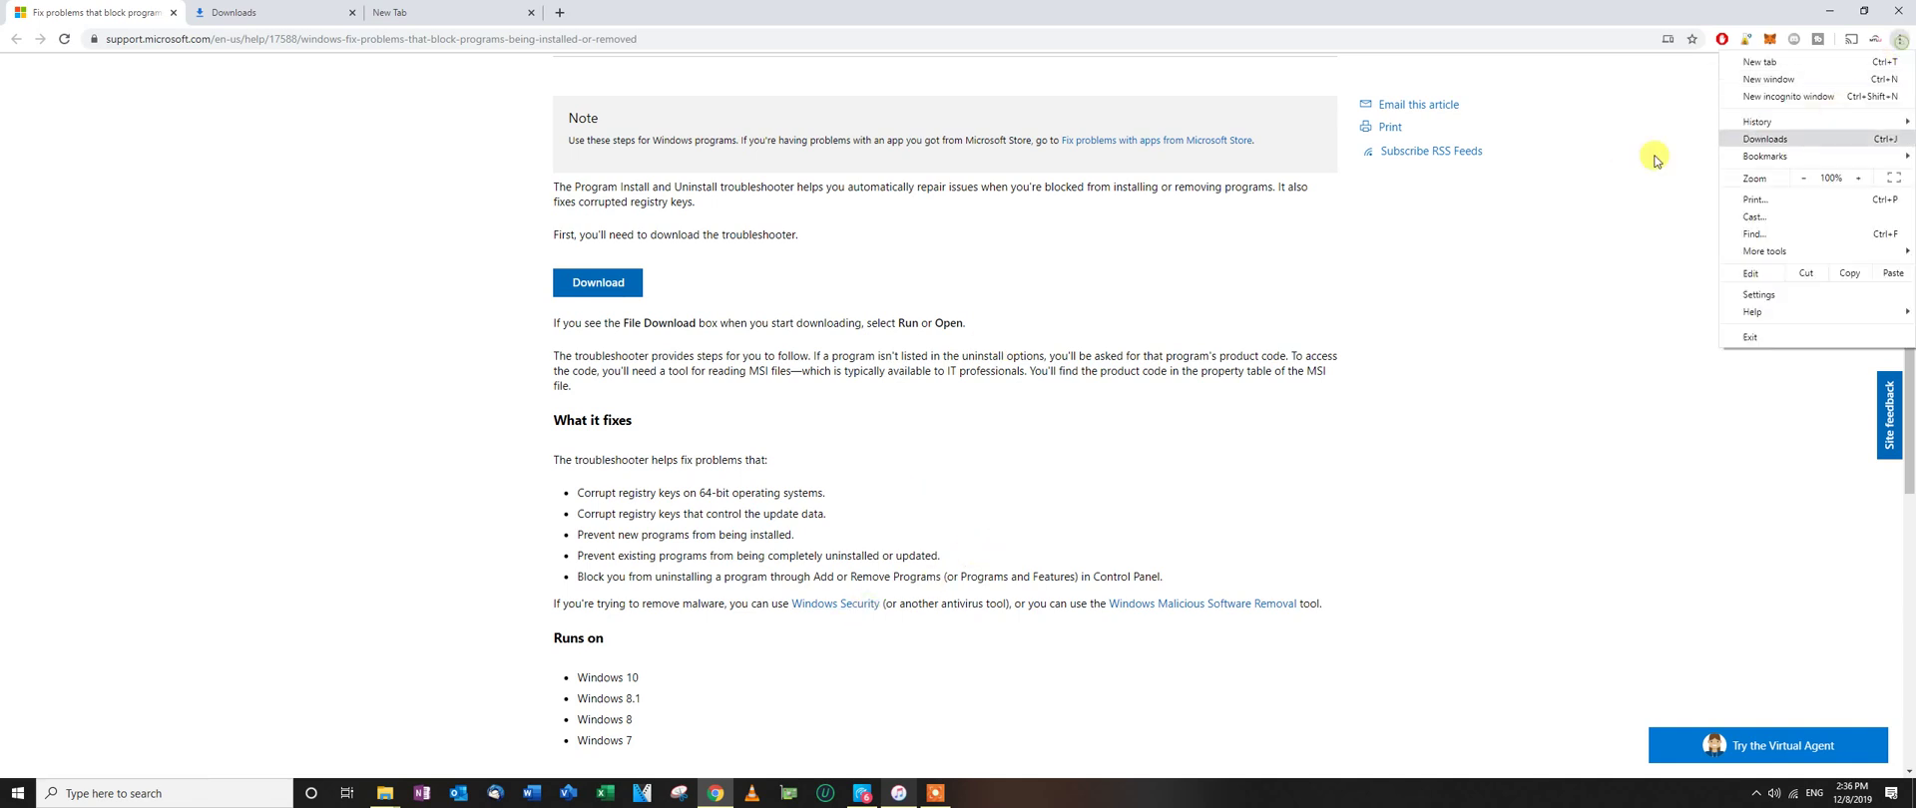
left_click(1499, 257)
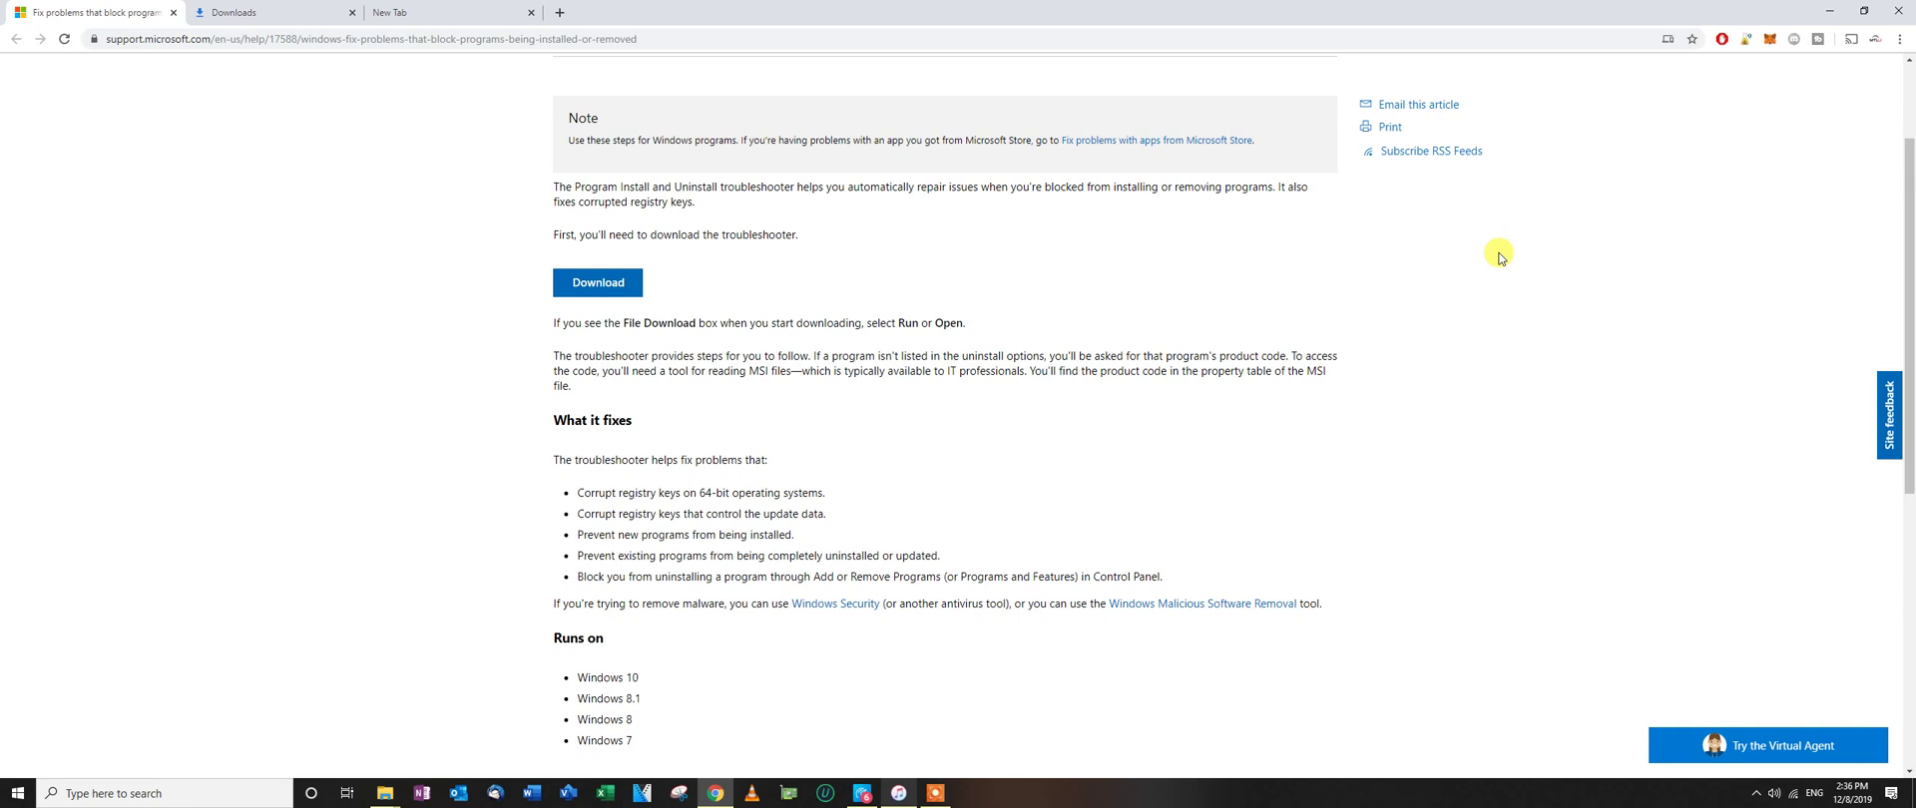
scroll(1228, 333, "up", 2)
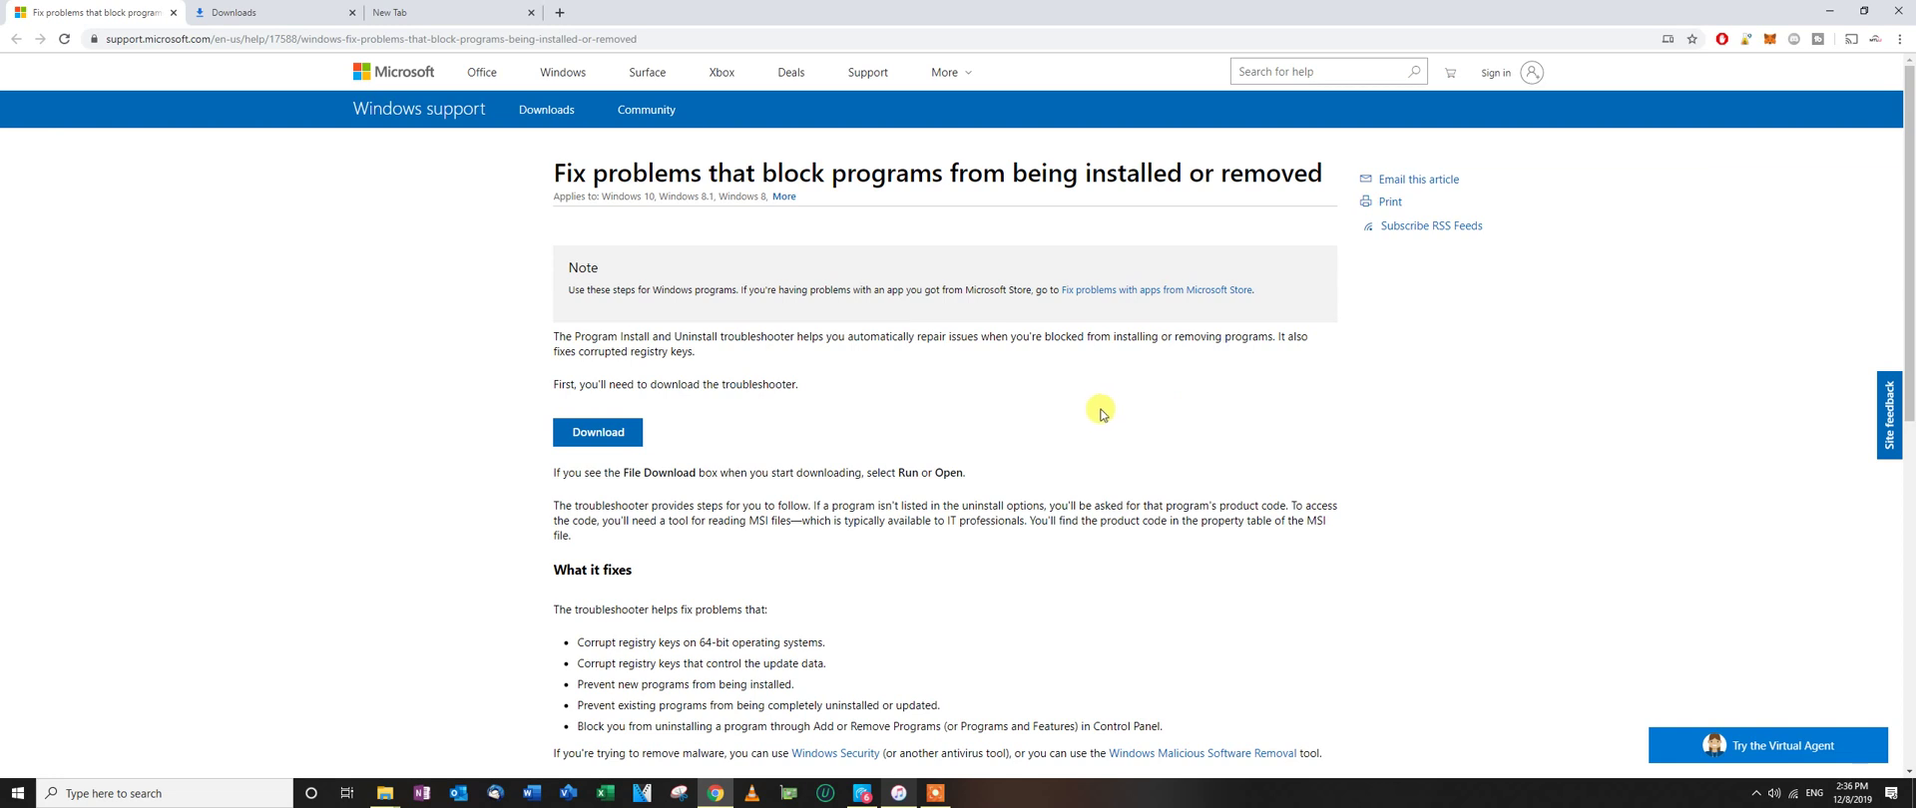
scroll(1098, 420, "down", 1)
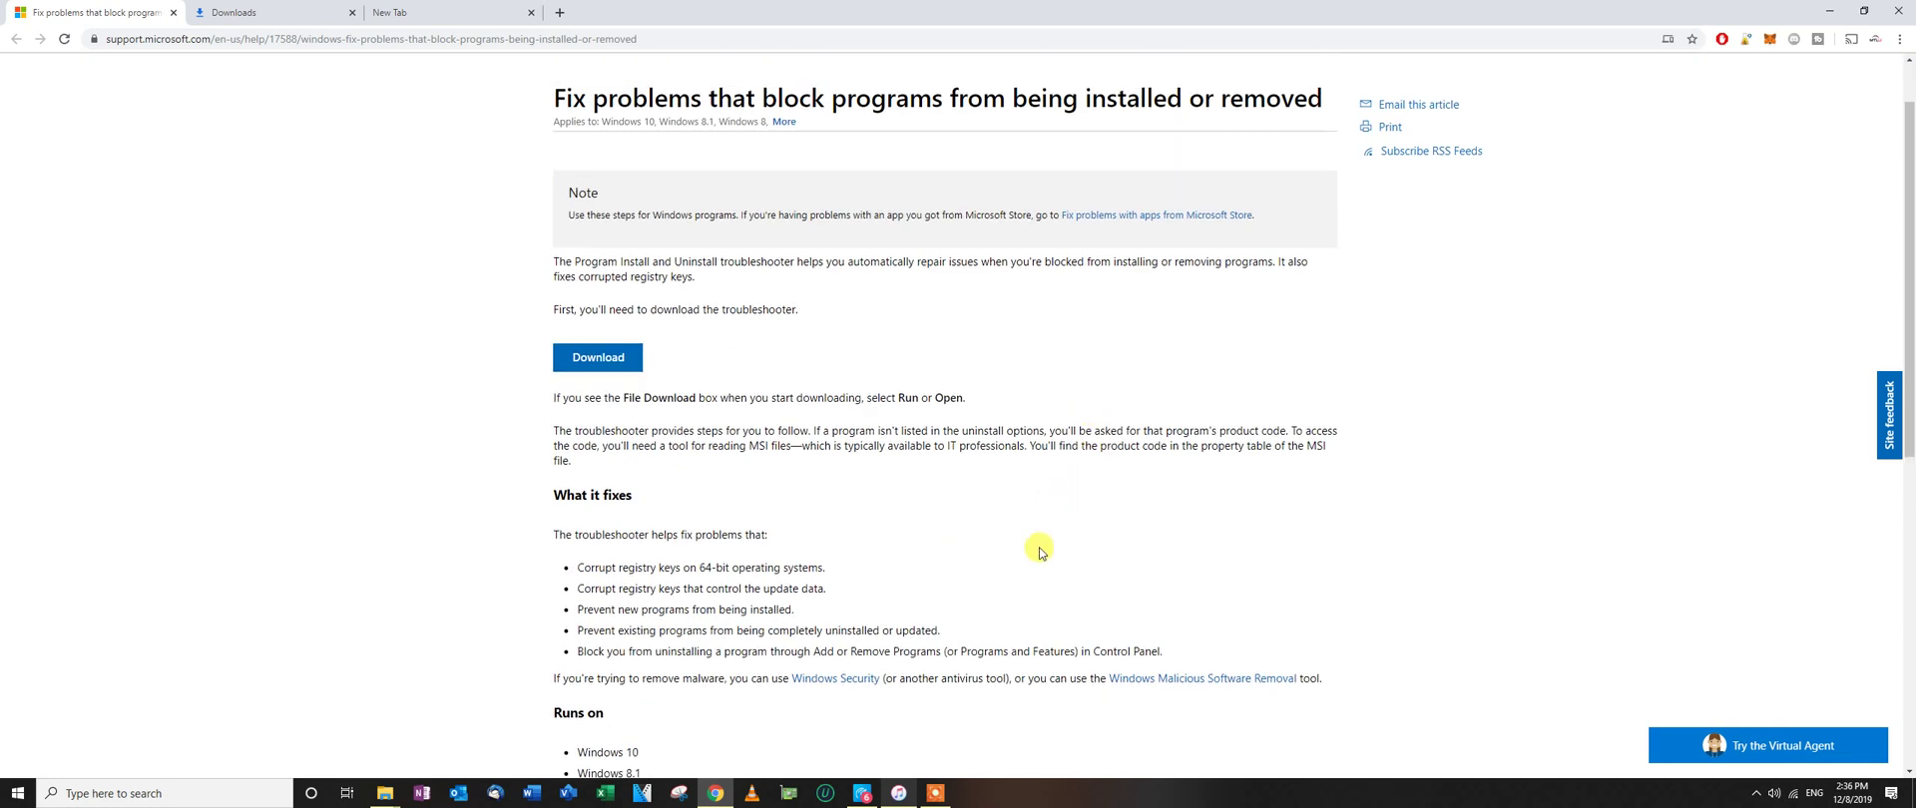
left_click(833, 797)
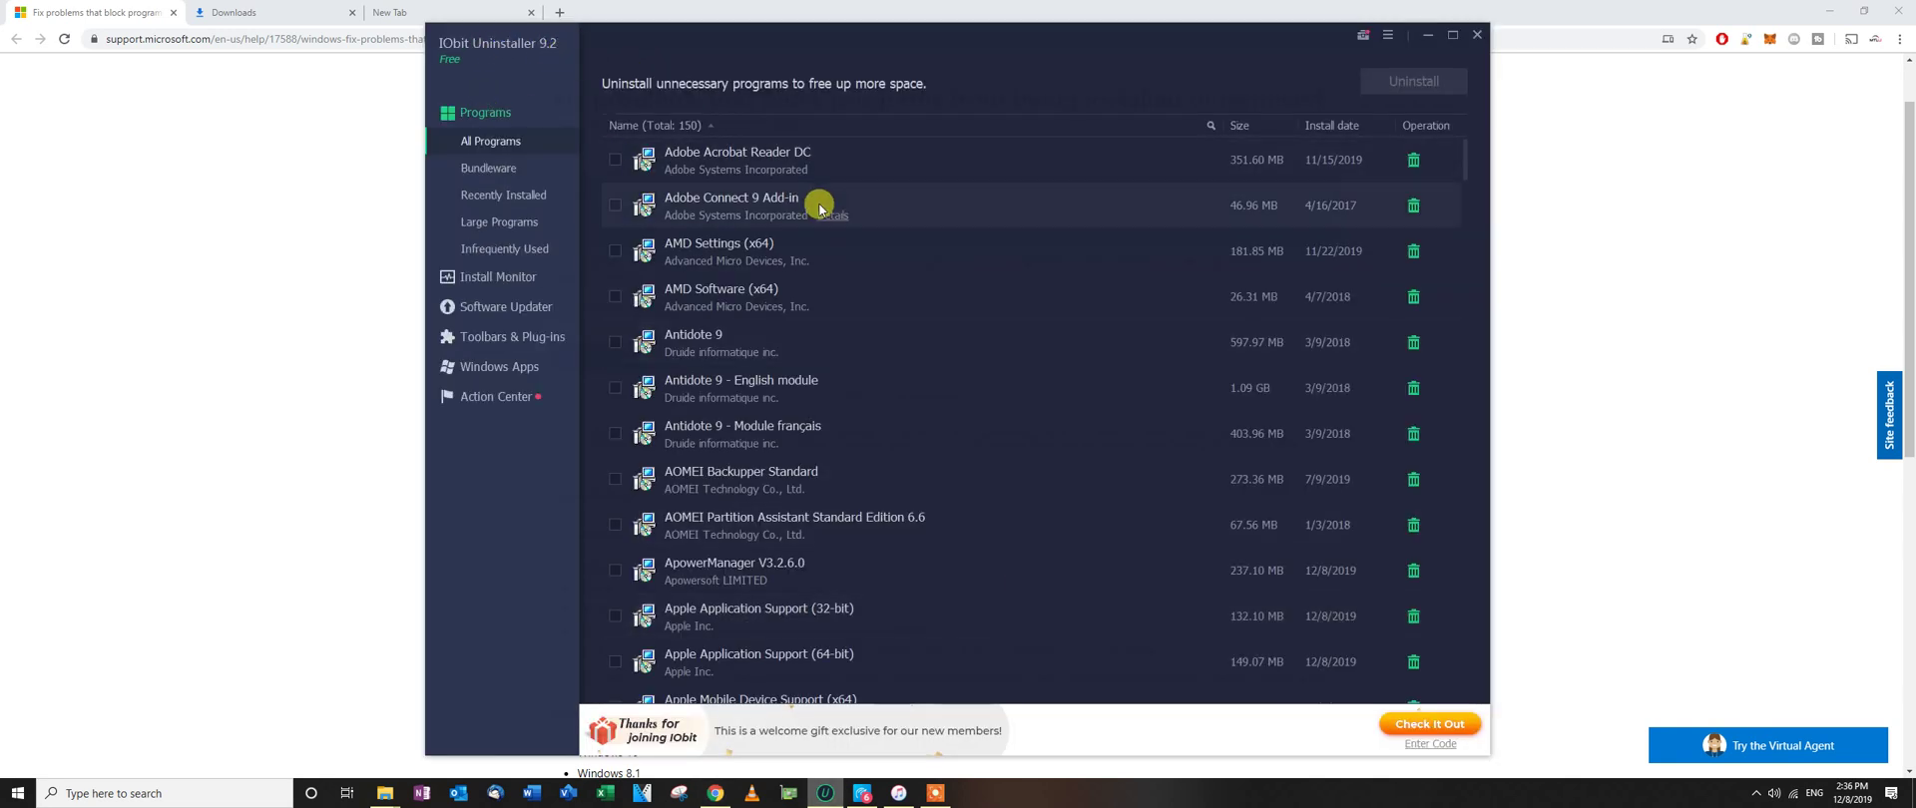
Step: Tick iTunes (x64) in IObit Uninstaller's program list, then close IObit without uninstalling
scroll(1070, 329, "down", 2)
scroll(688, 427, "down", 12)
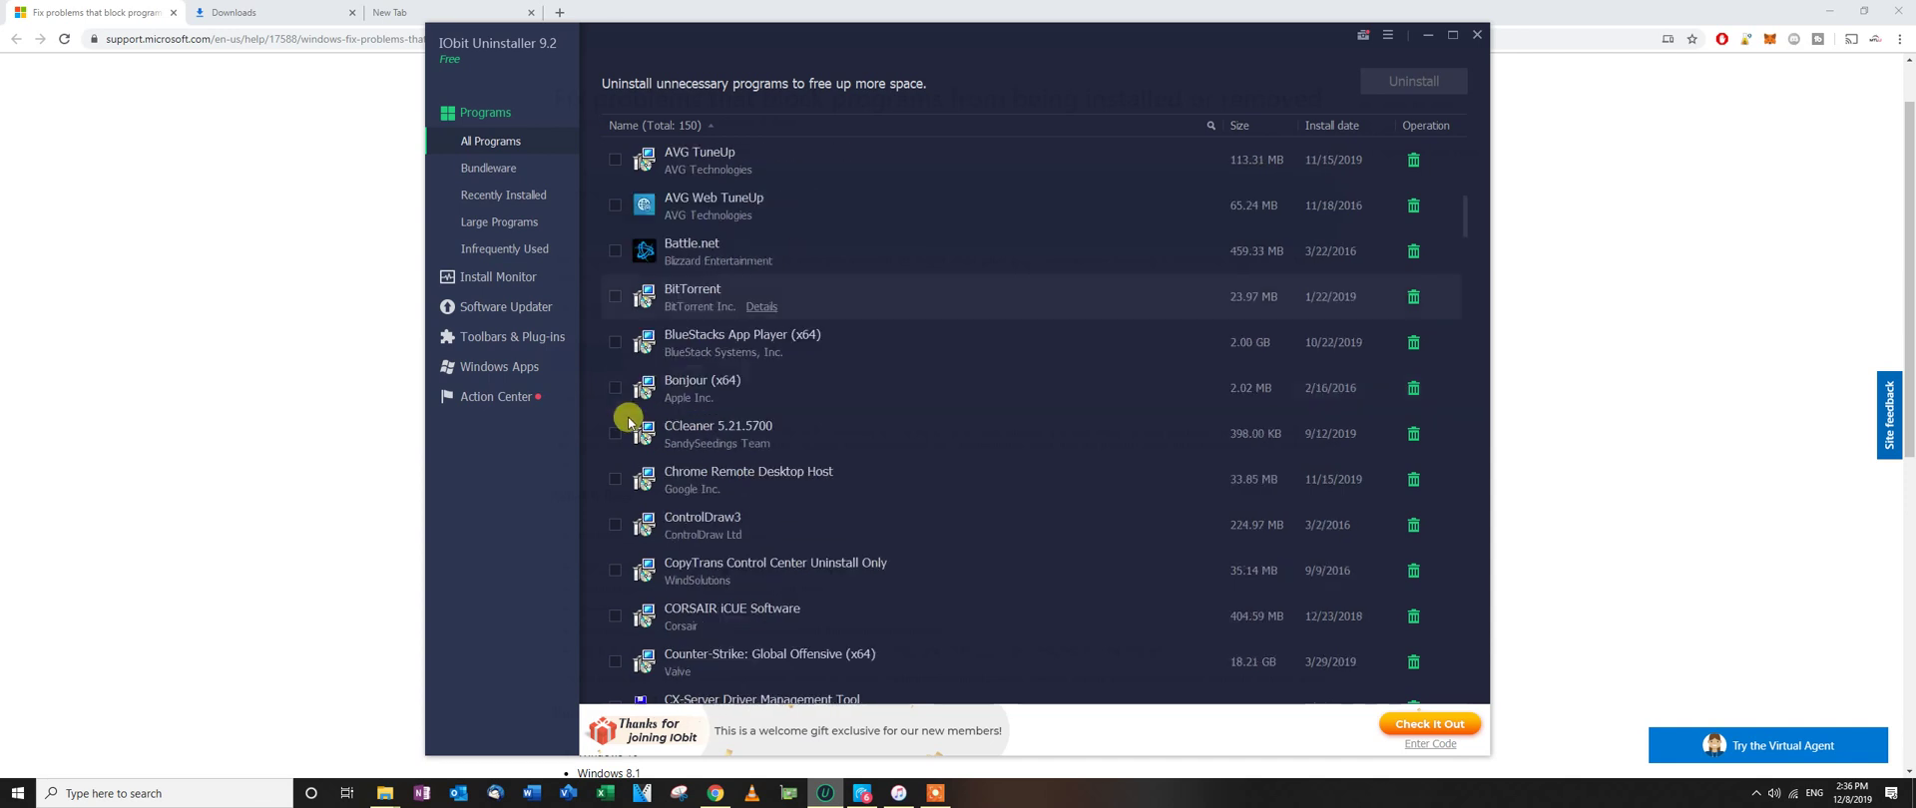
scroll(687, 427, "up", 3)
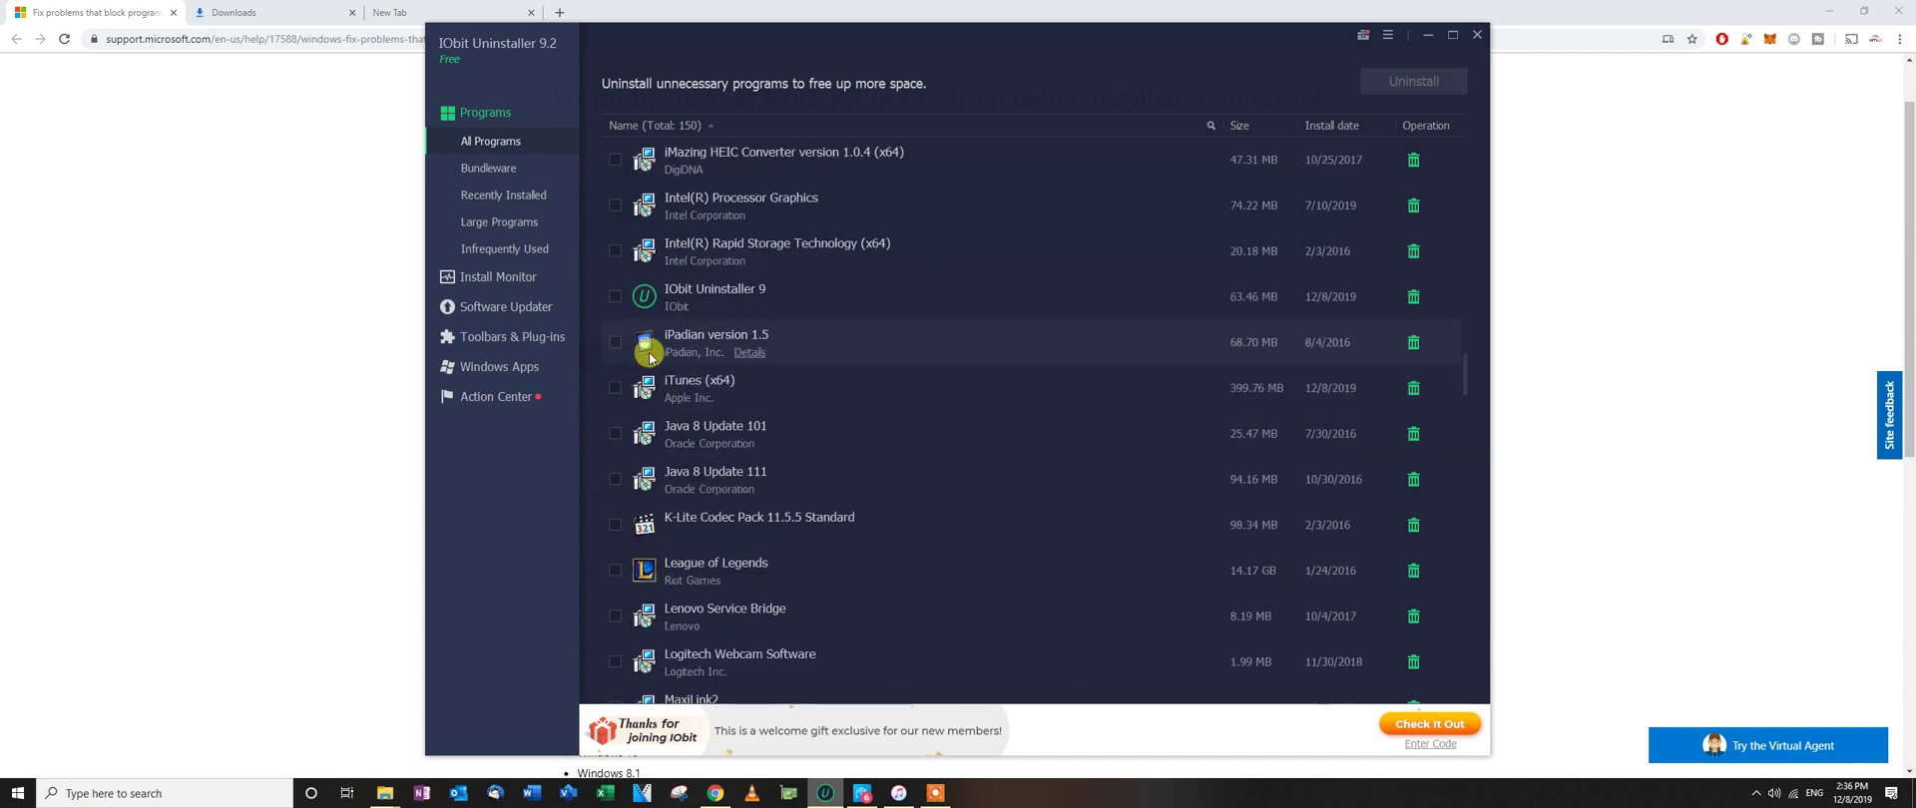
left_click(615, 387)
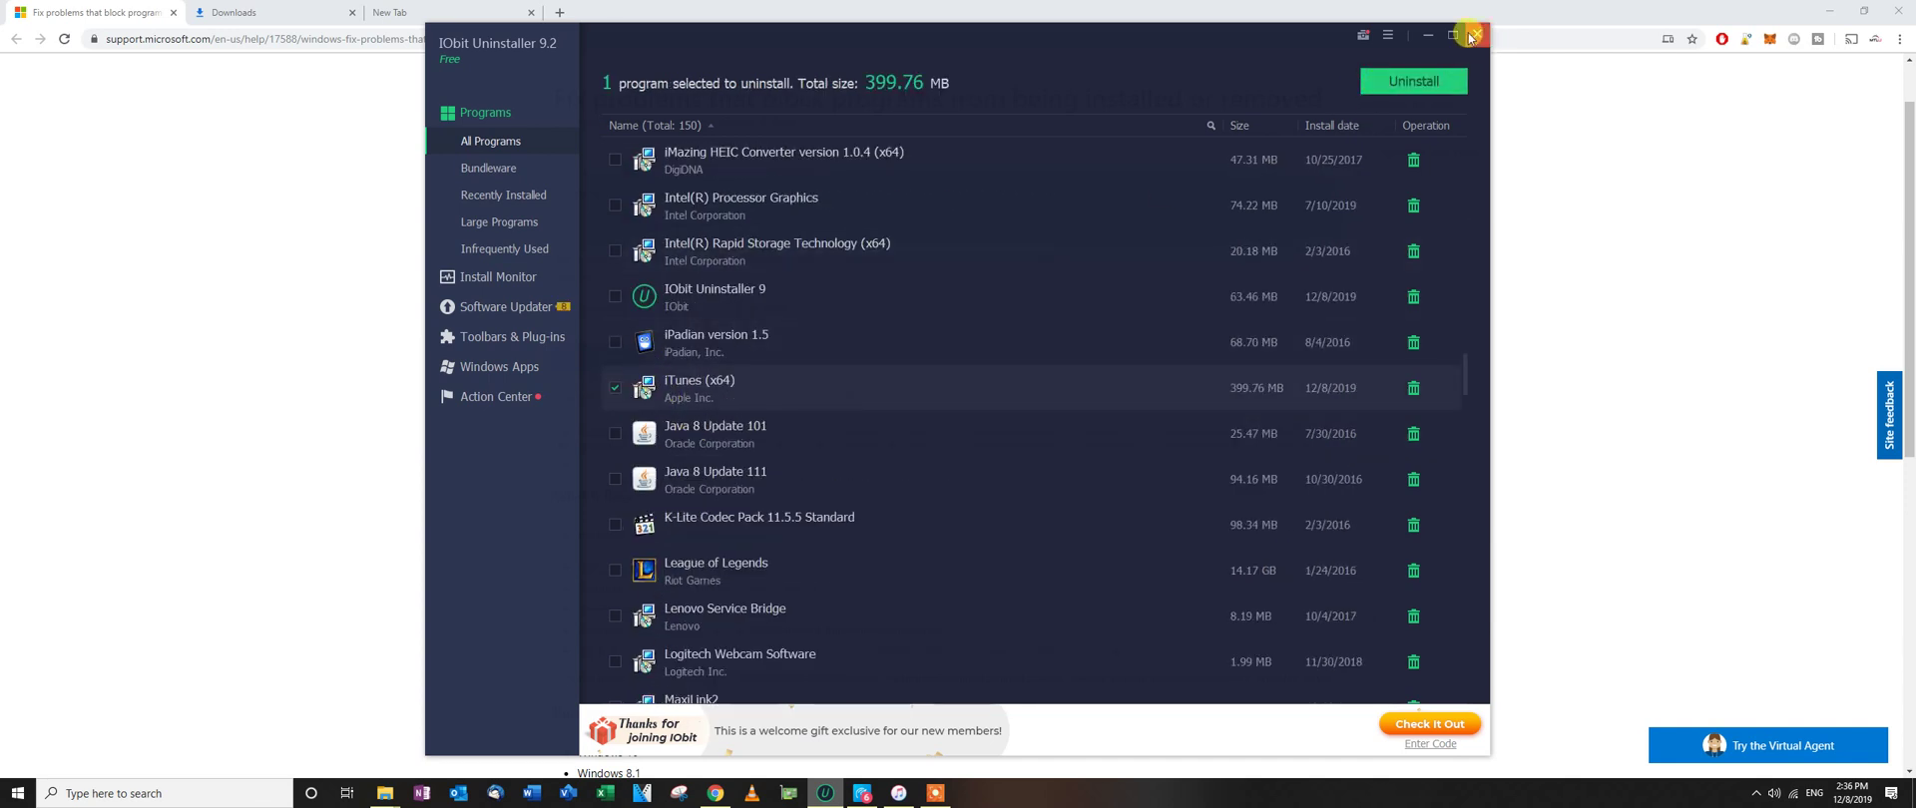
left_click(1477, 34)
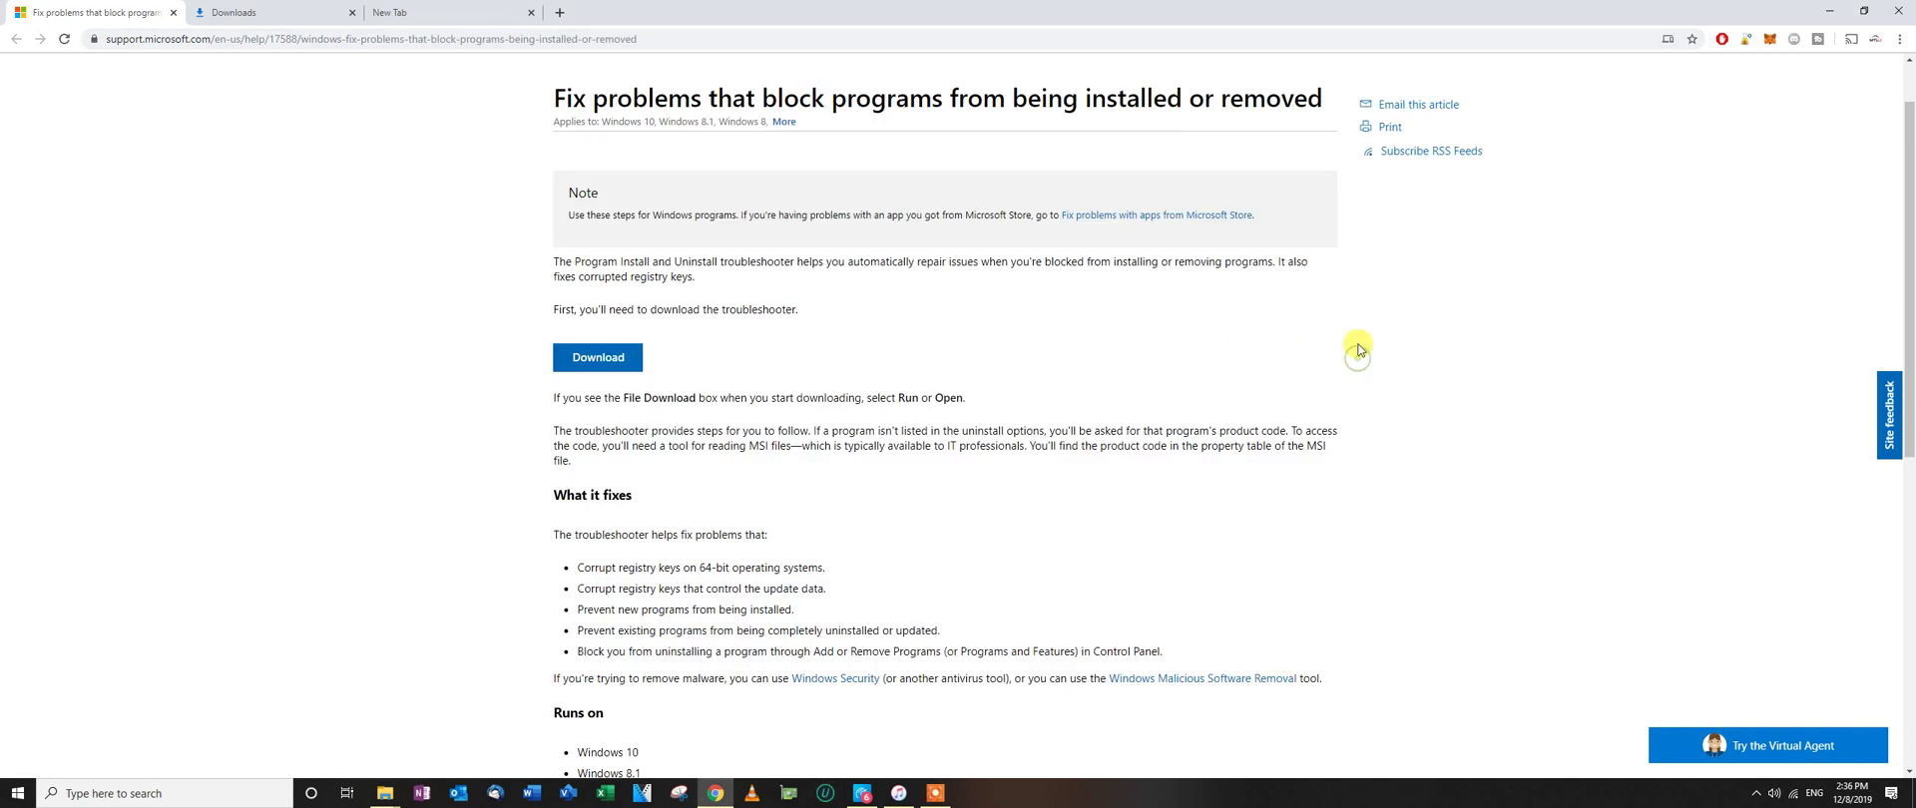
Step: Run MicrosoftProgram_Install_and_Uninstall.meta (1).diagcab from Chrome's Downloads page
scroll(798, 329, "up", 1)
left_click(190, 40)
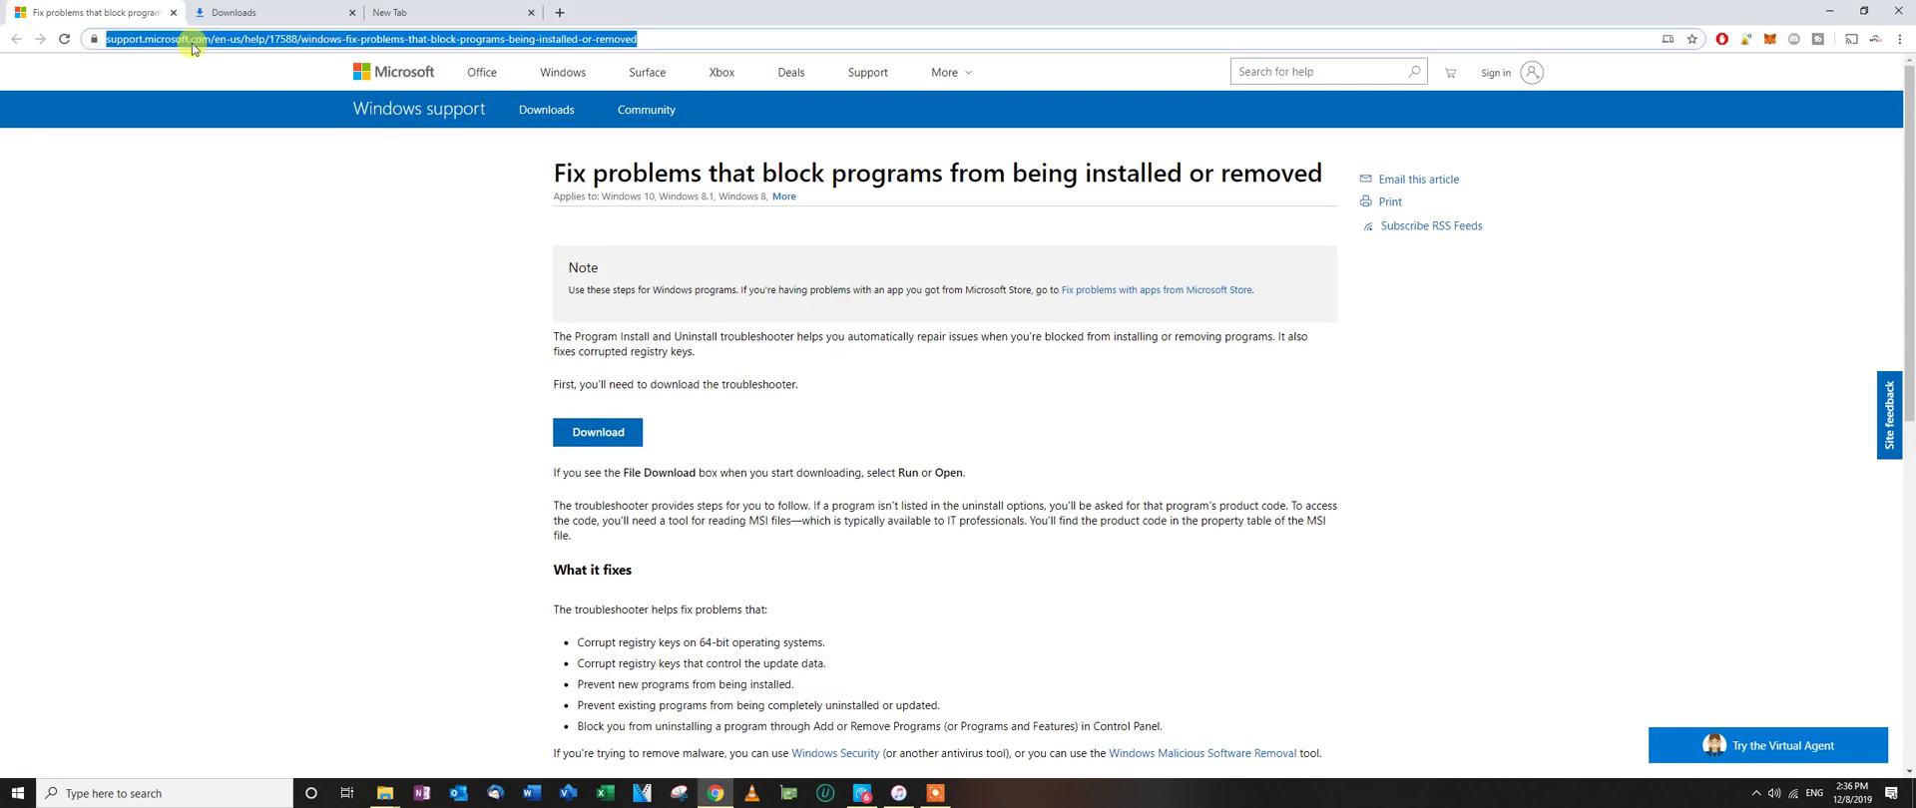
left_click(213, 256)
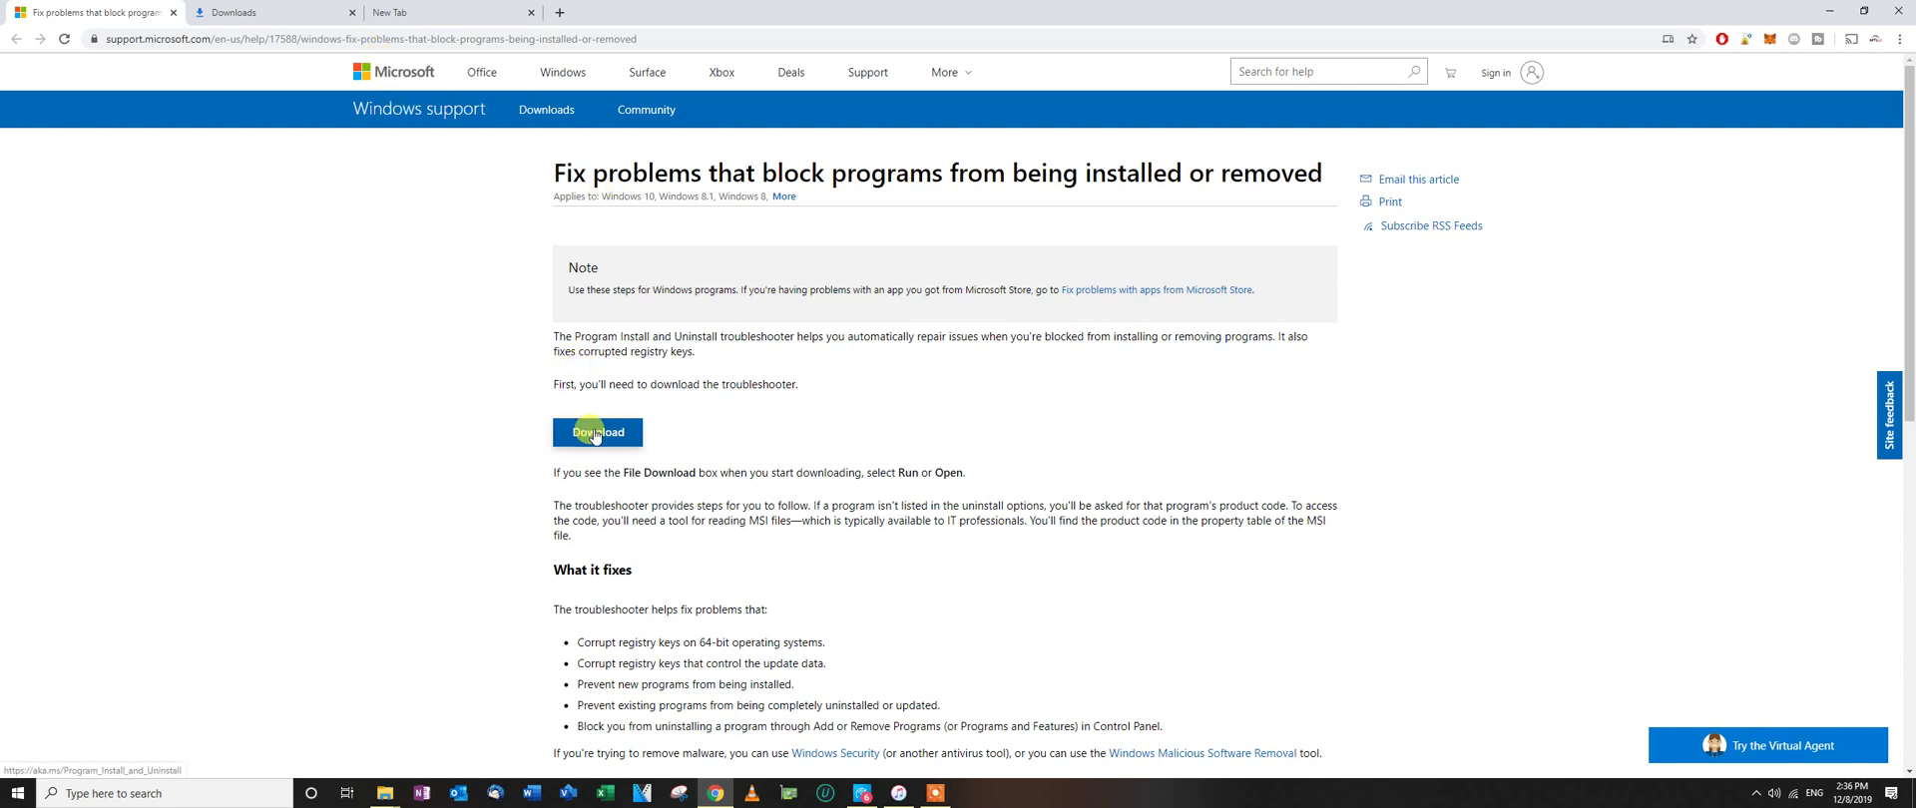
left_click(1900, 39)
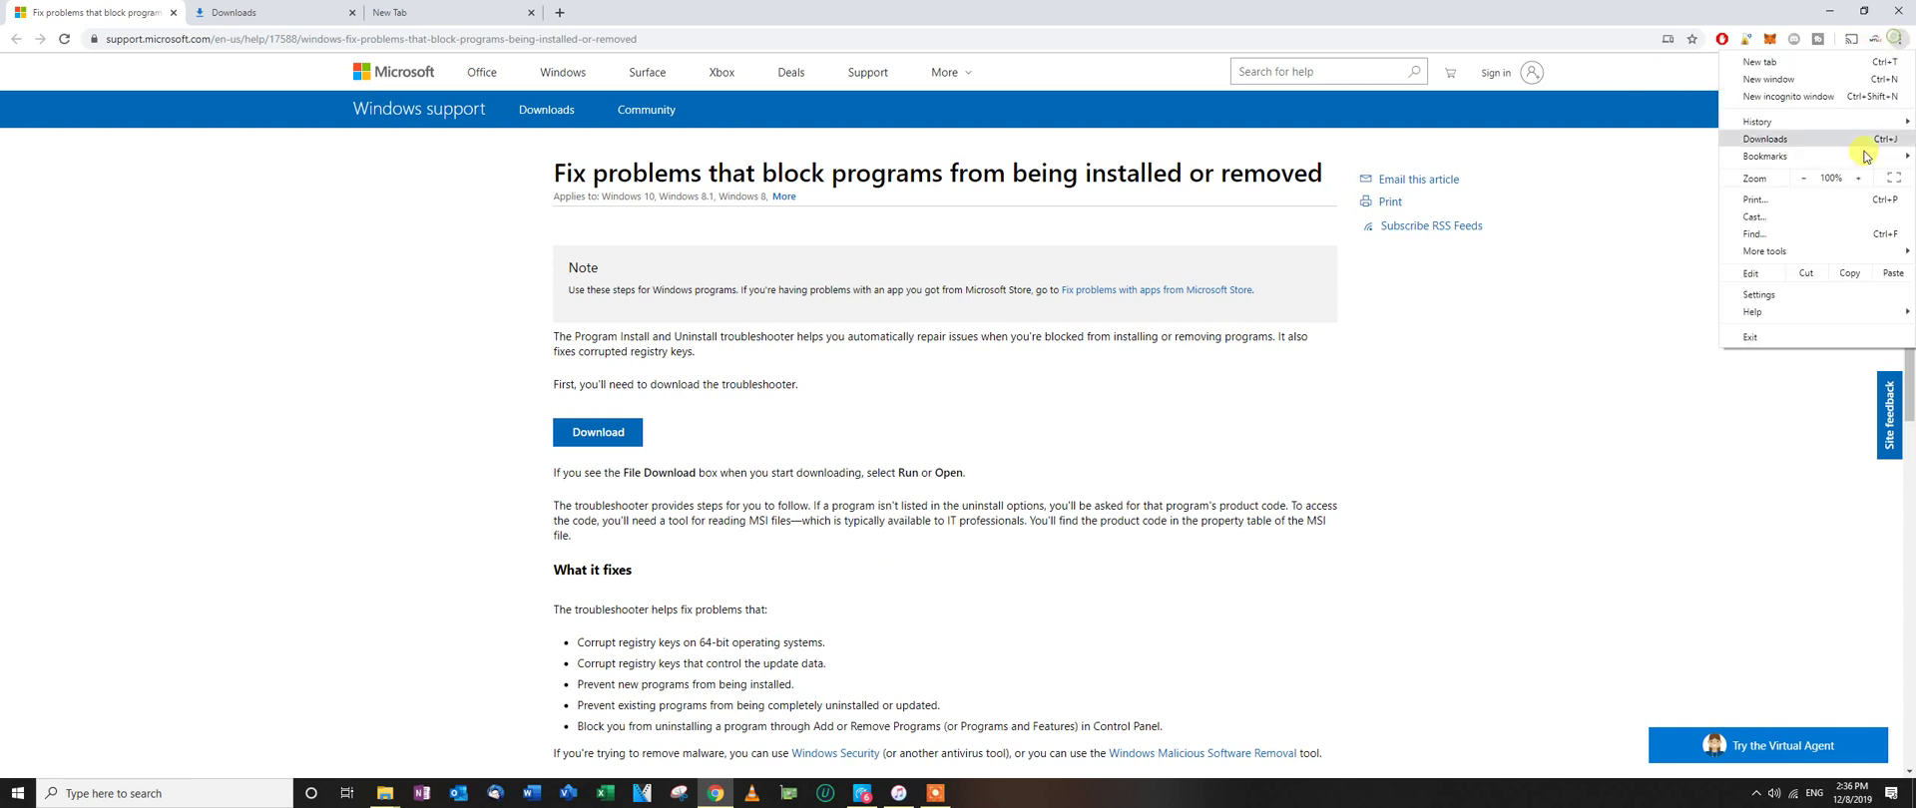
left_click(1867, 158)
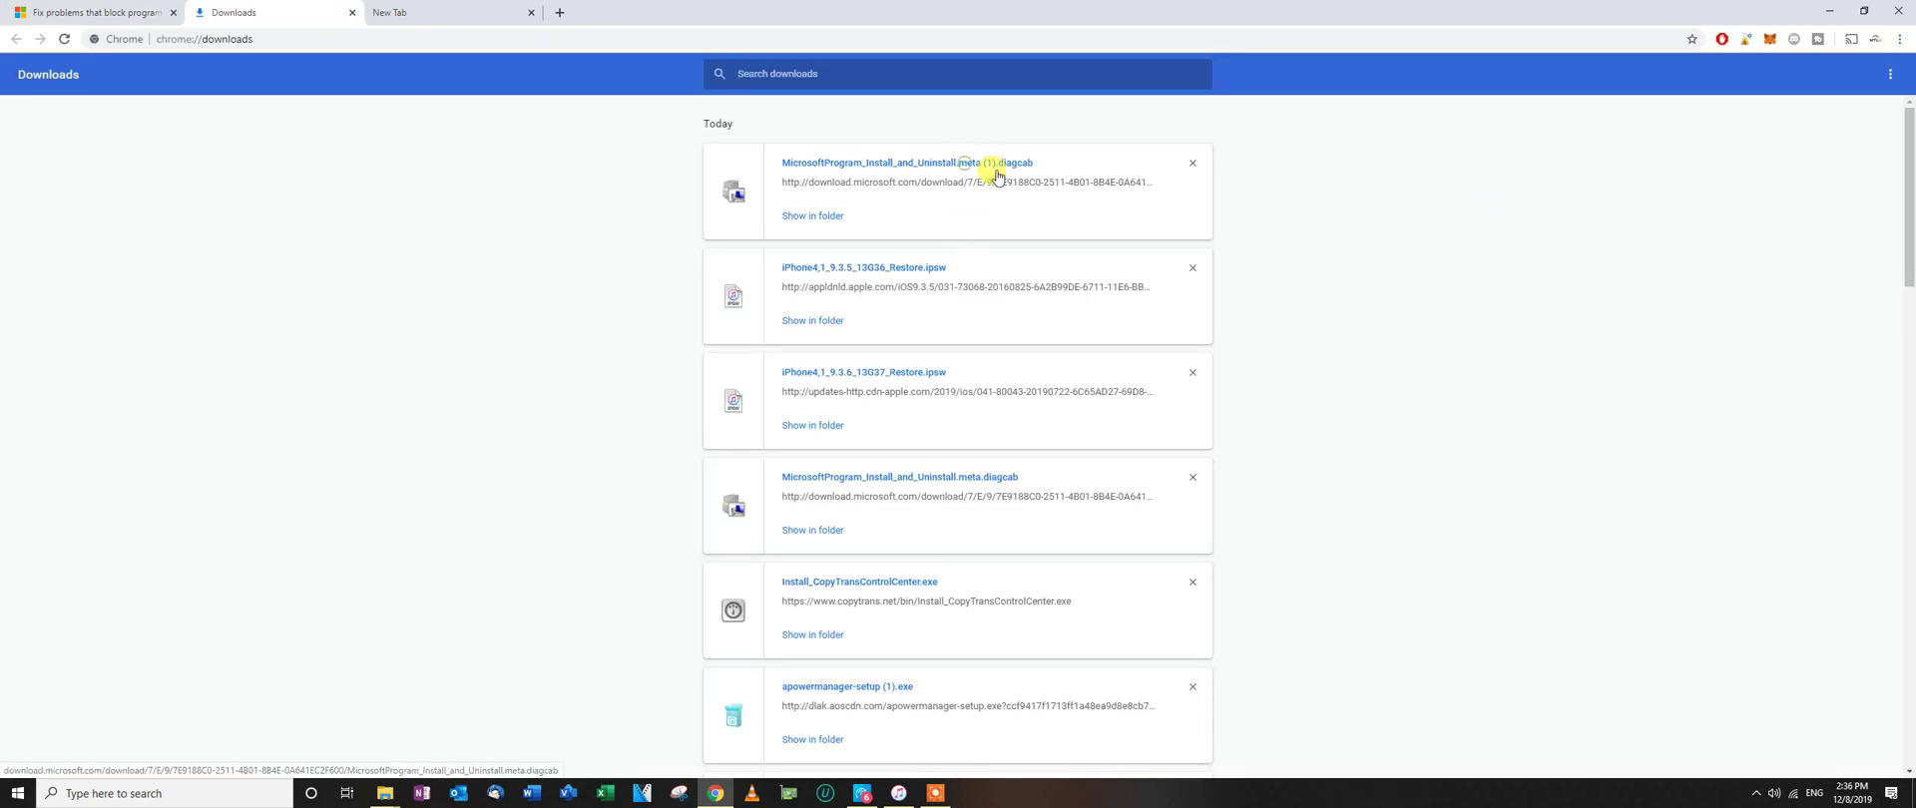
left_click(94, 12)
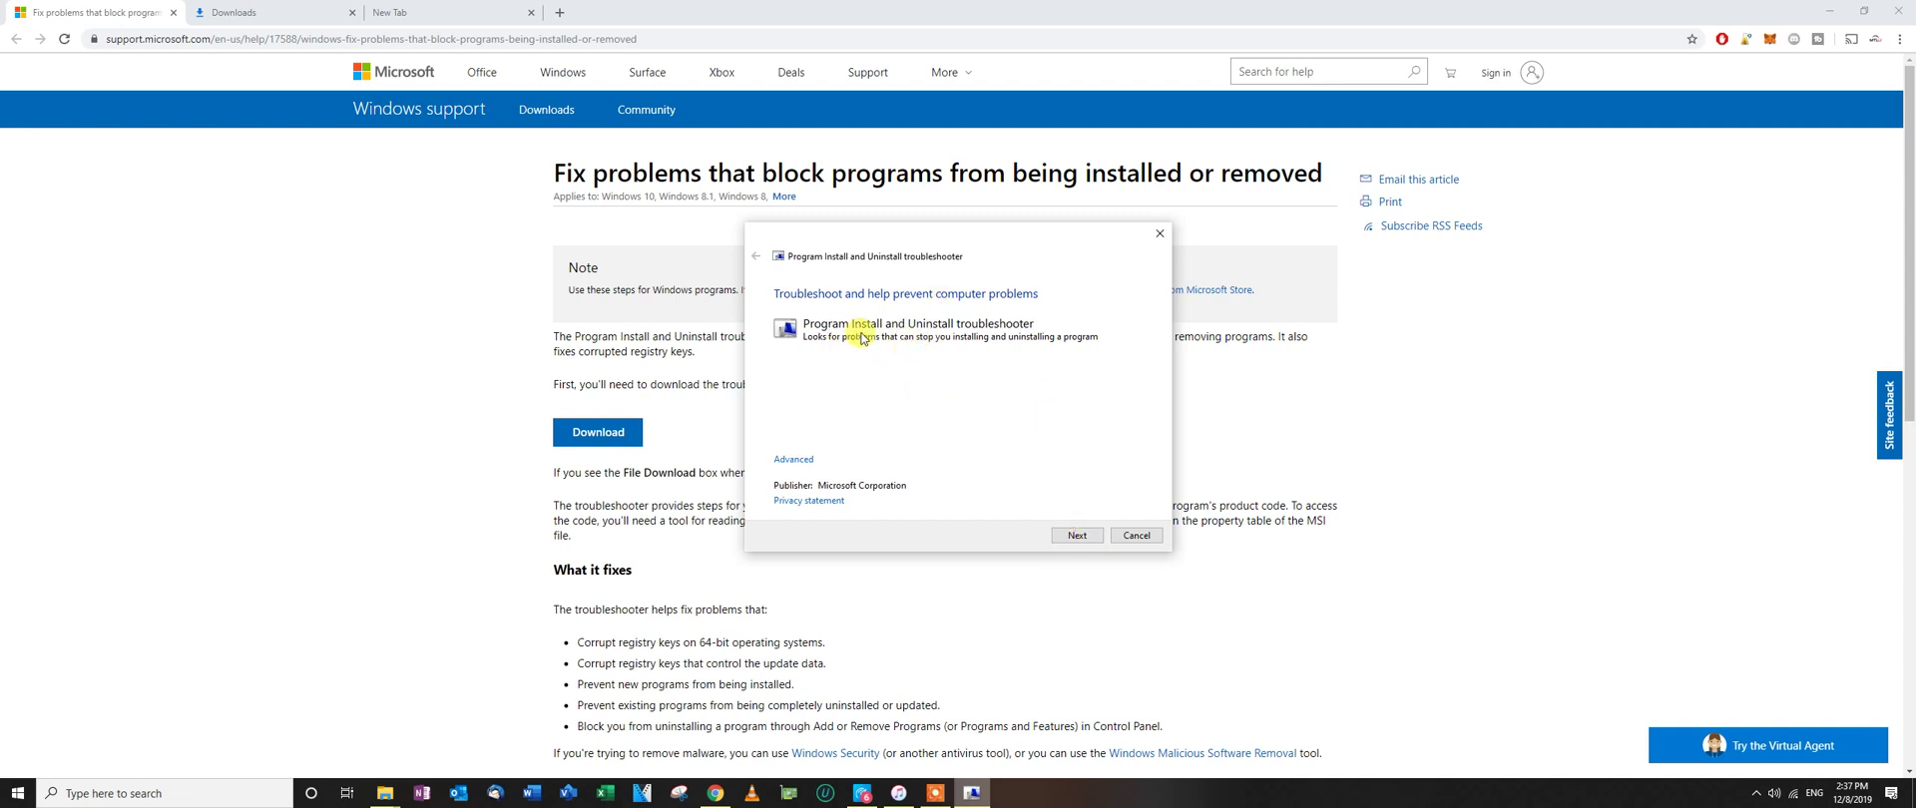
Step: Start the troubleshooter's detection and choose Uninstalling as the problem
left_click(1058, 537)
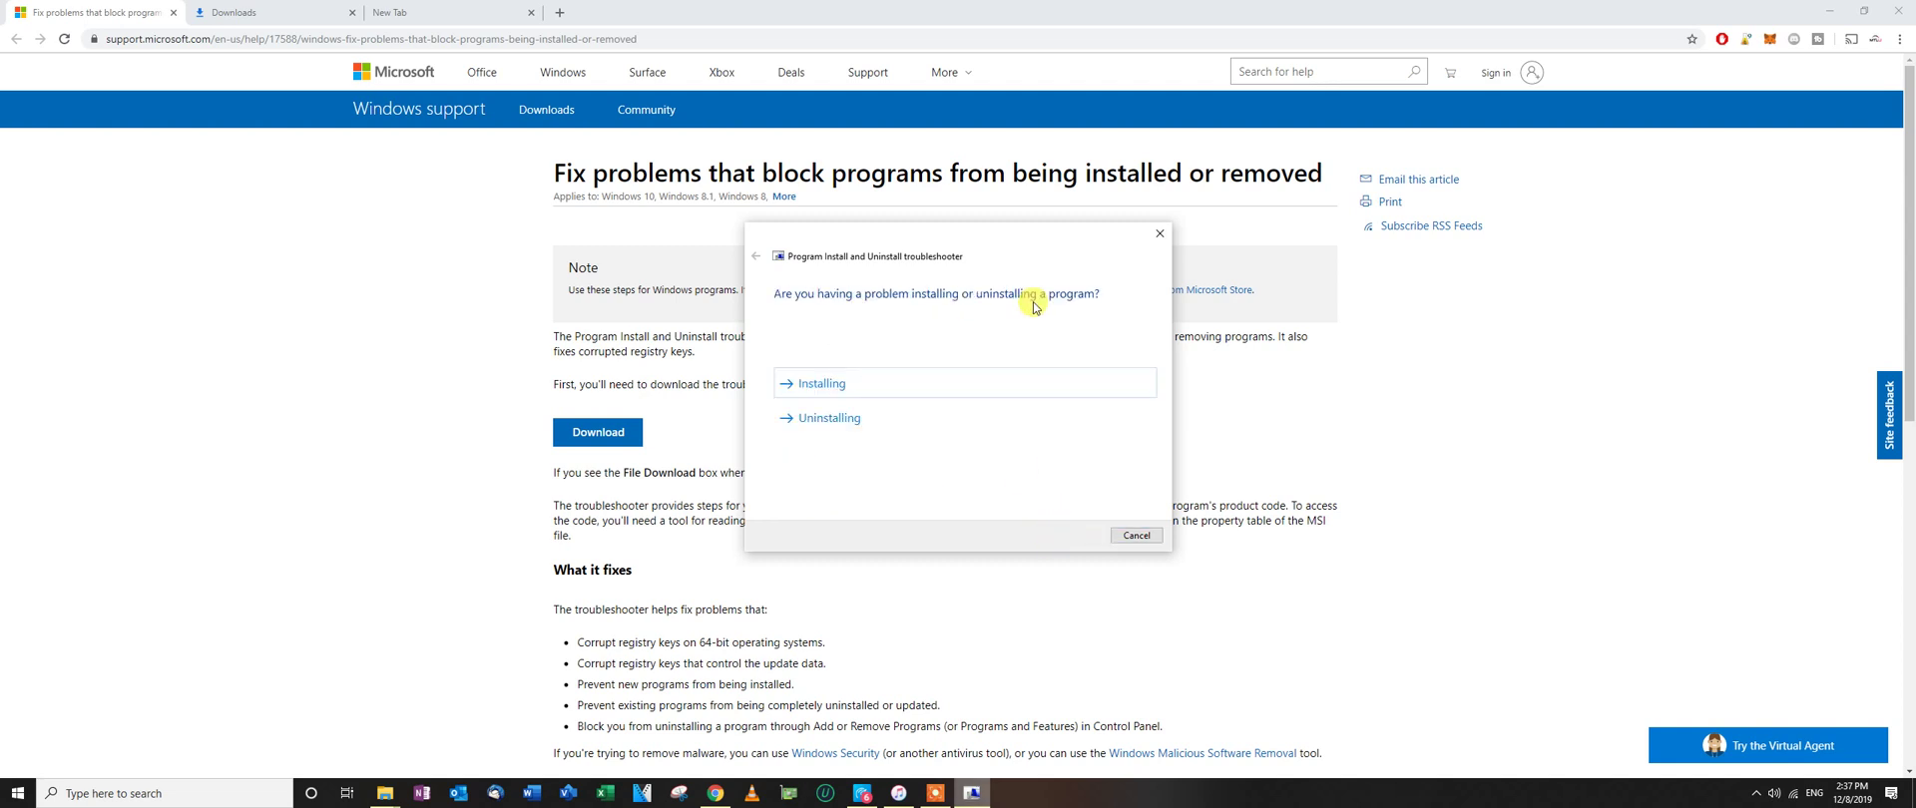
left_click(866, 419)
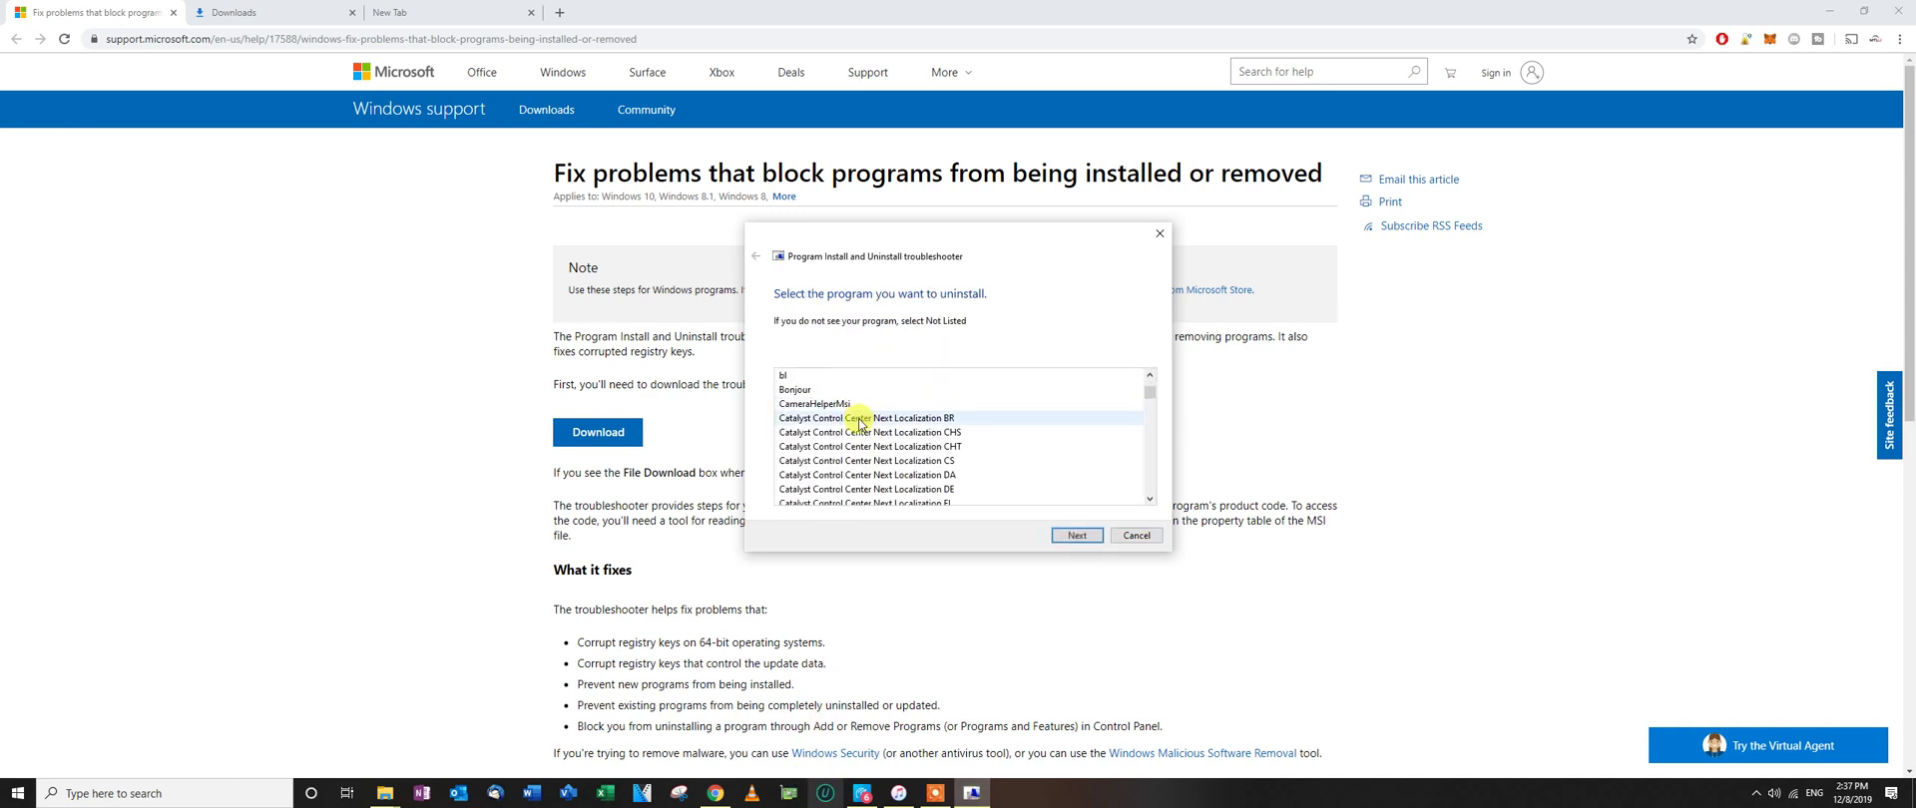
Step: Select iTunes as the program to uninstall, continue, then close the troubleshooter
scroll(863, 423, "down", 5)
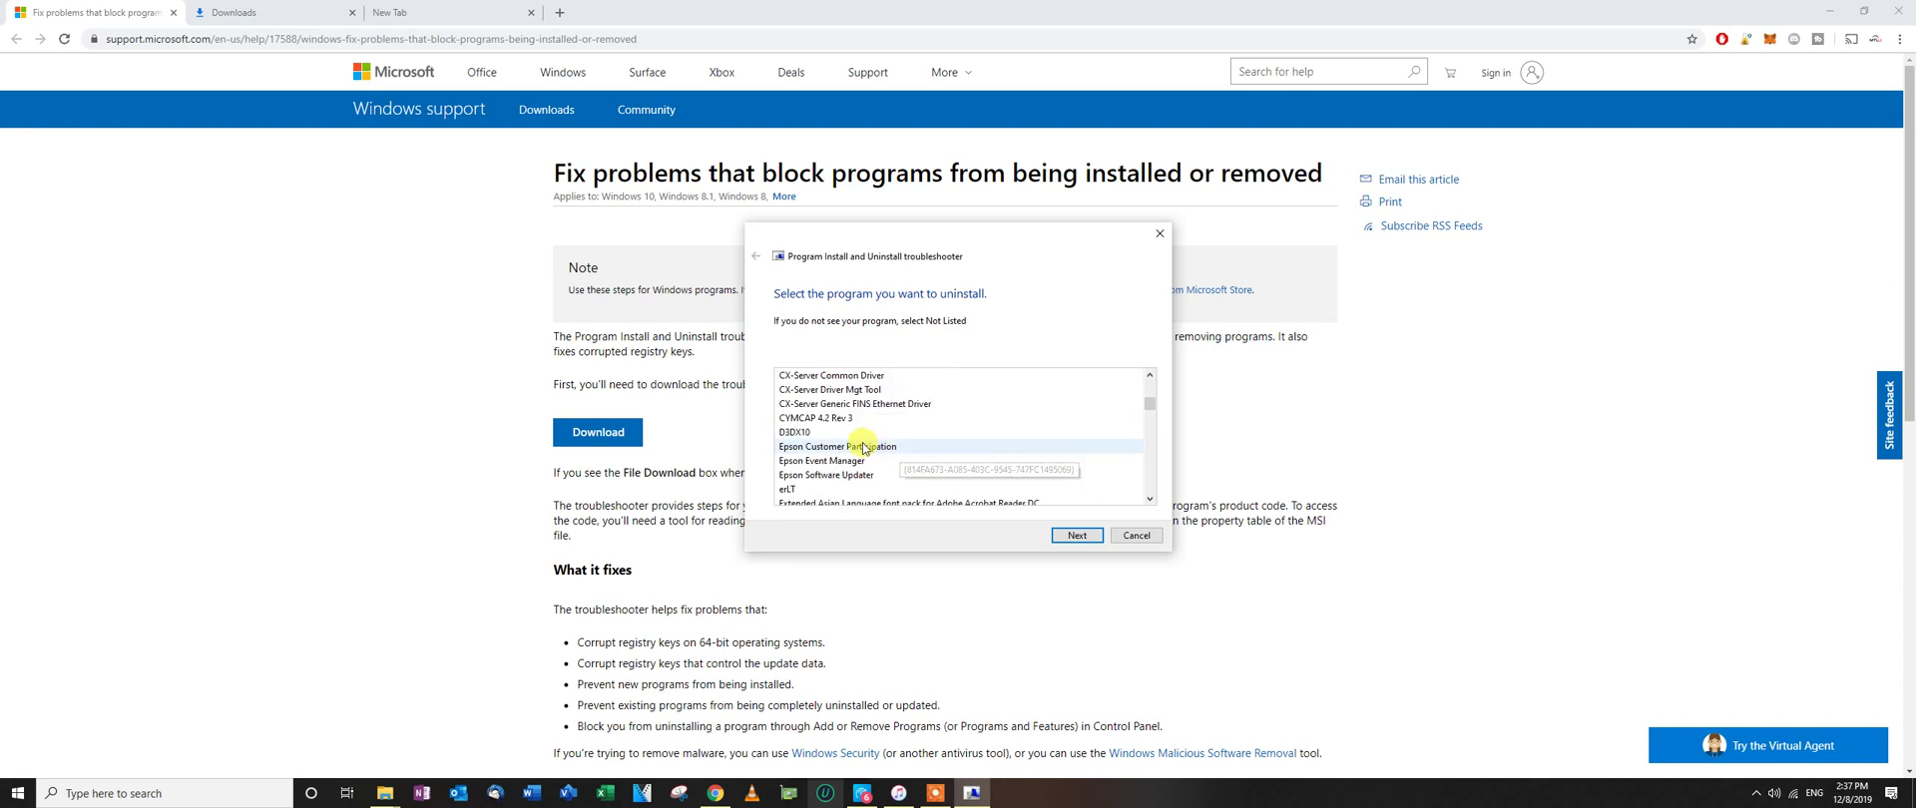
left_click(828, 446)
left_click(1074, 535)
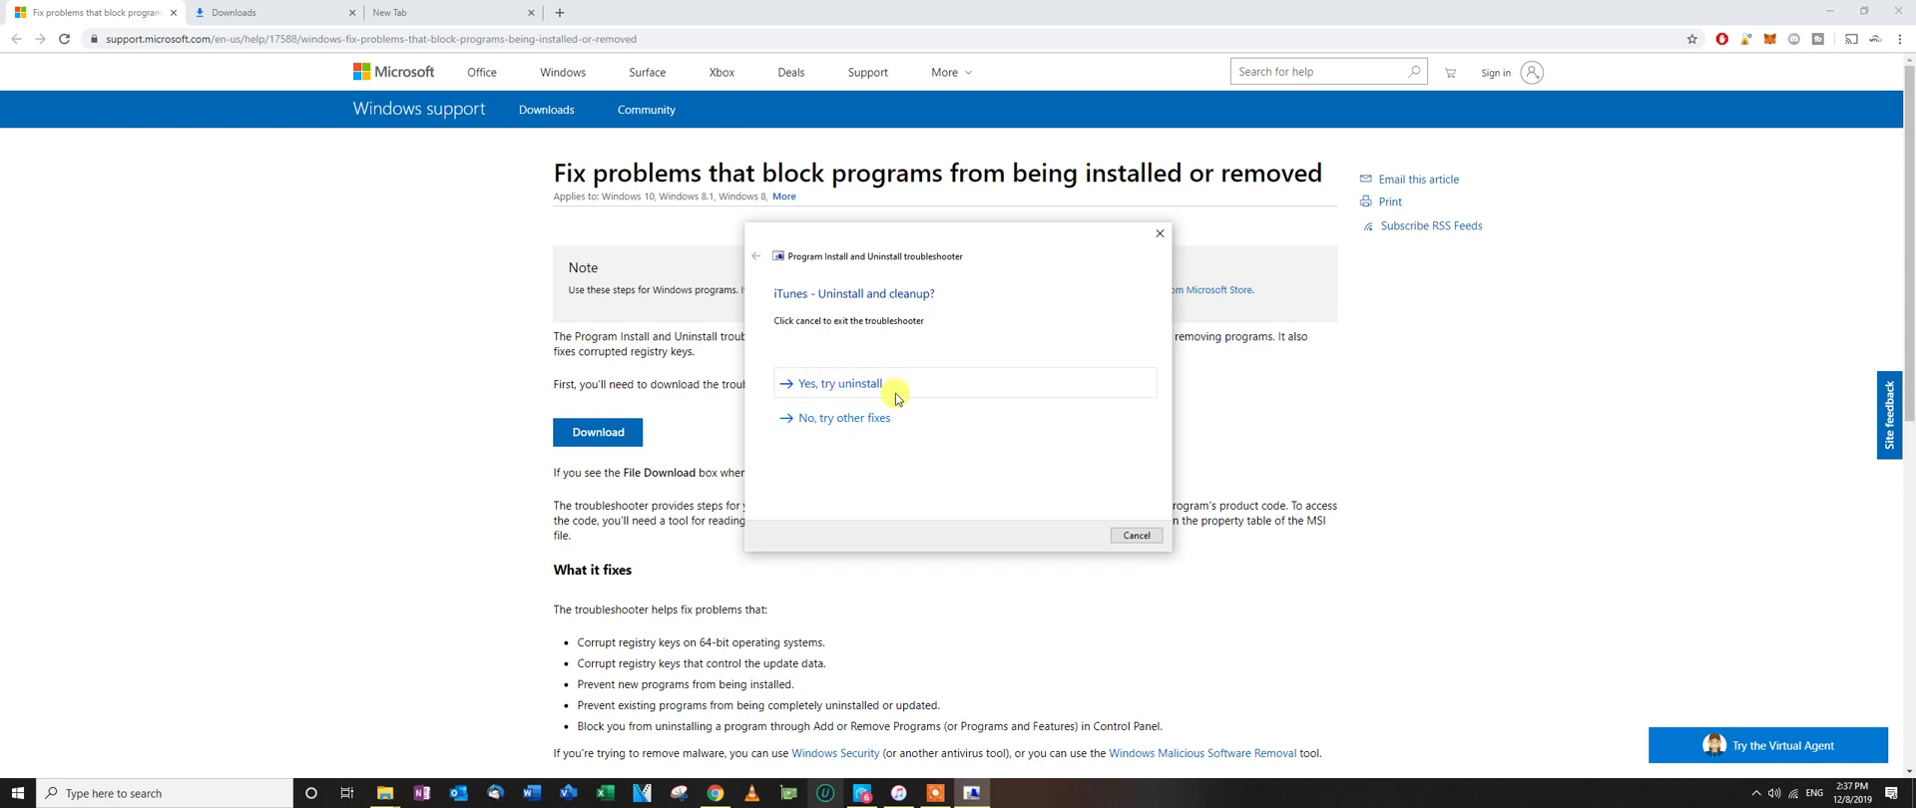
left_click(1160, 234)
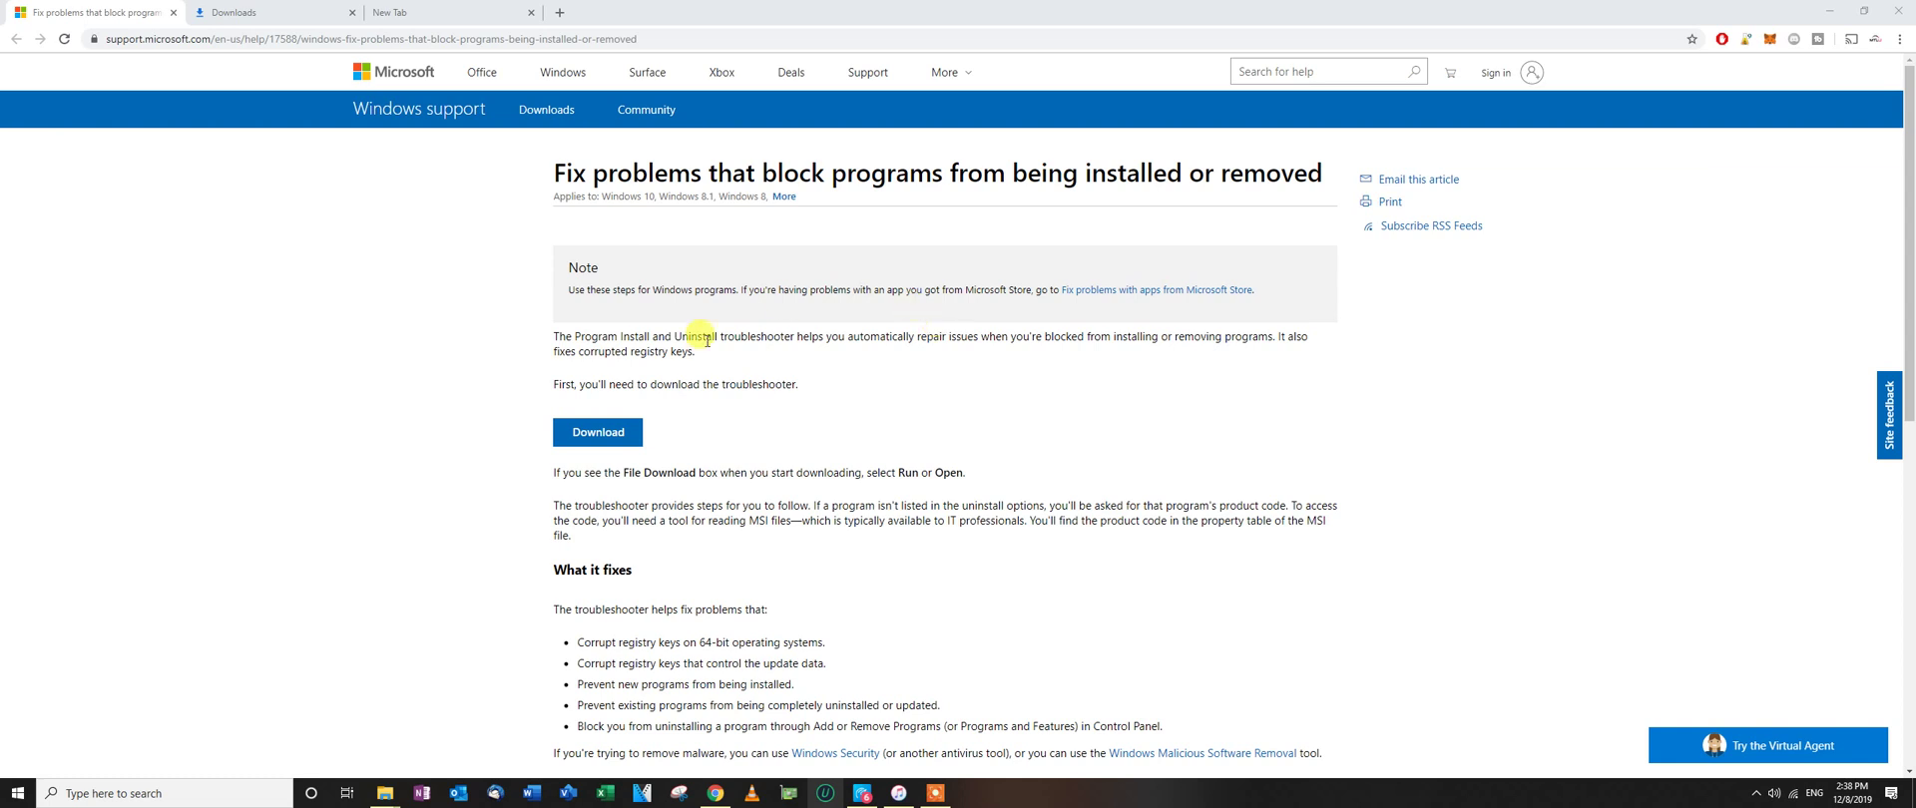
left_click(545, 38)
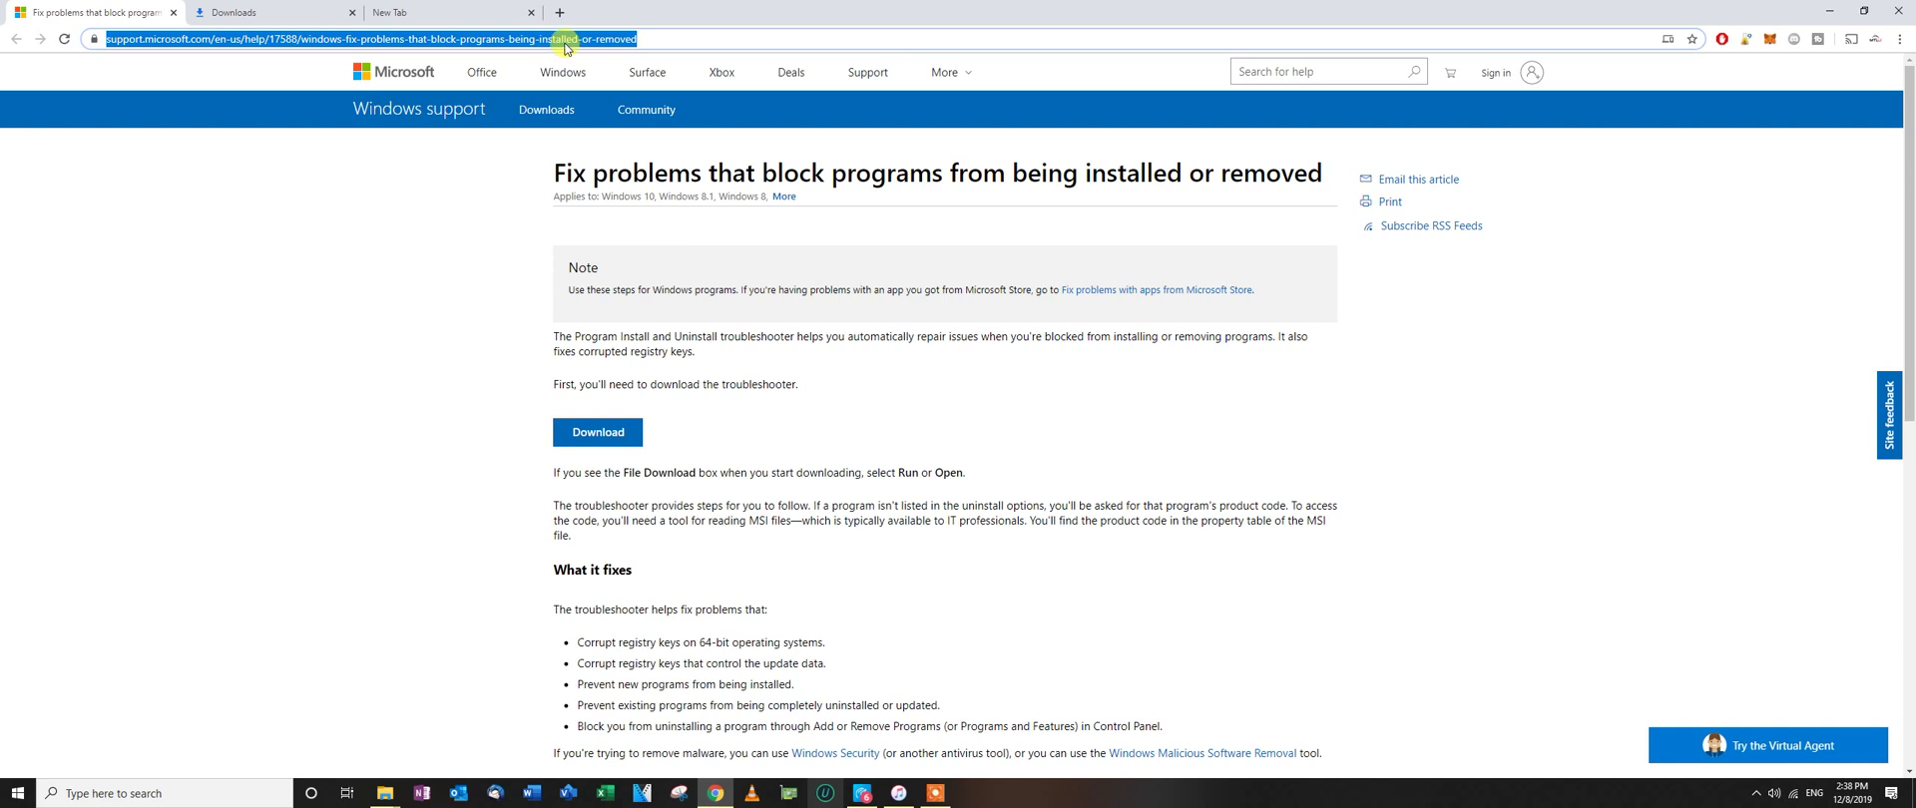
left_click(829, 385)
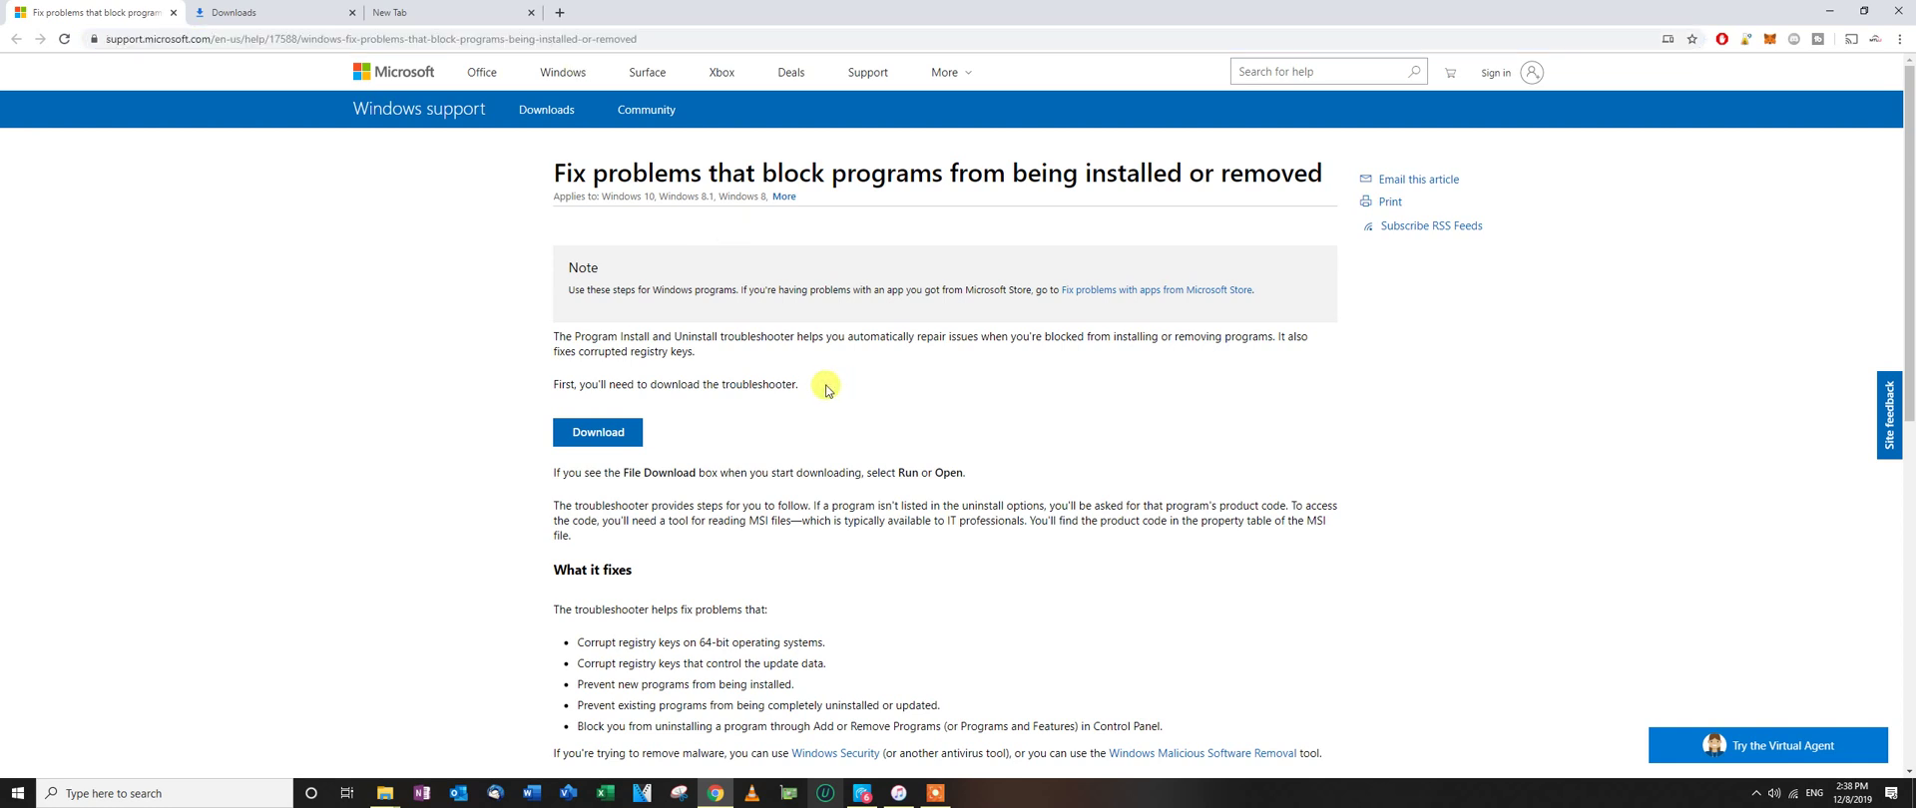